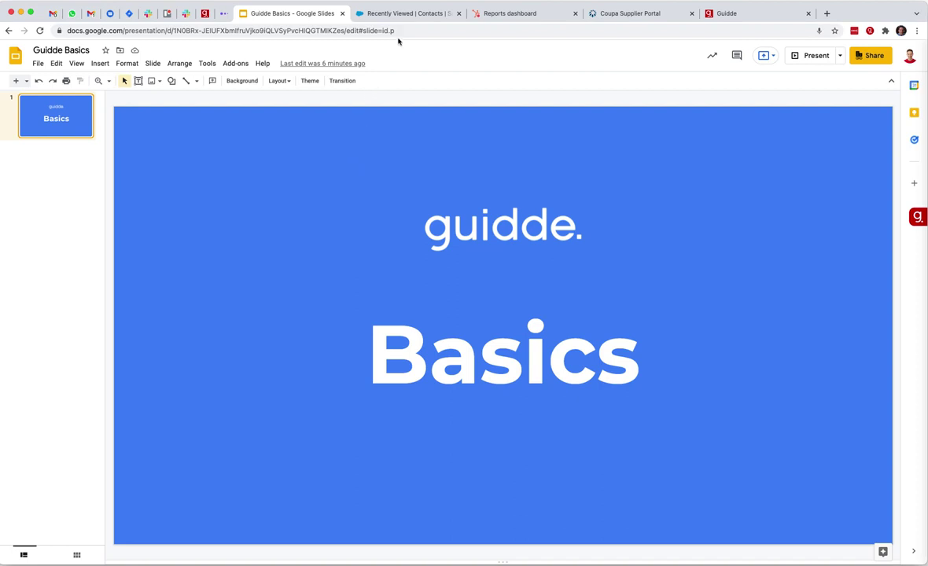
# - Leave the Guidde Basics slides for the empty Salesforce Recently Viewed contacts list
pyautogui.click(409, 12)
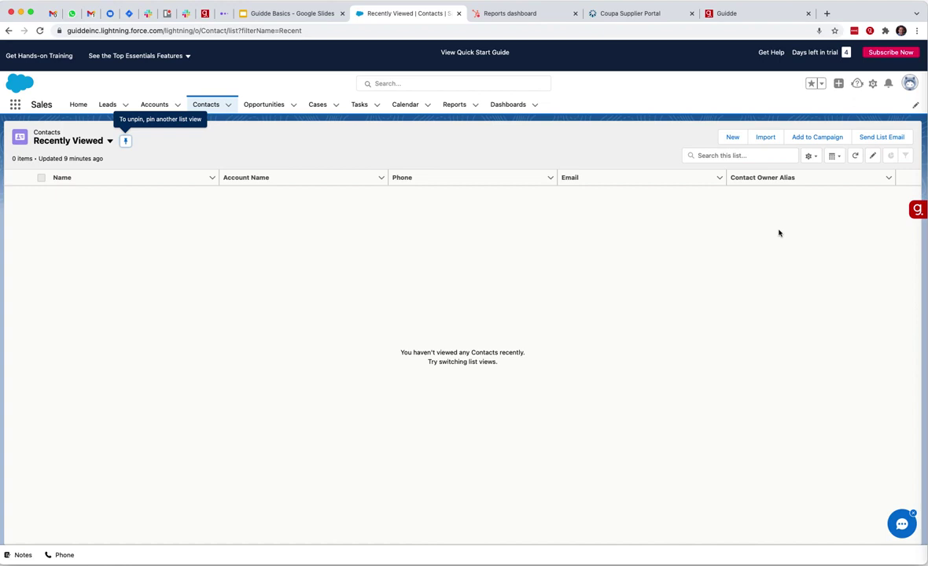
# - Check Guidde's panel on Salesforce, then show its Hubspot playbooks over the HubSpot Chat Overview dashboard
pyautogui.click(915, 209)
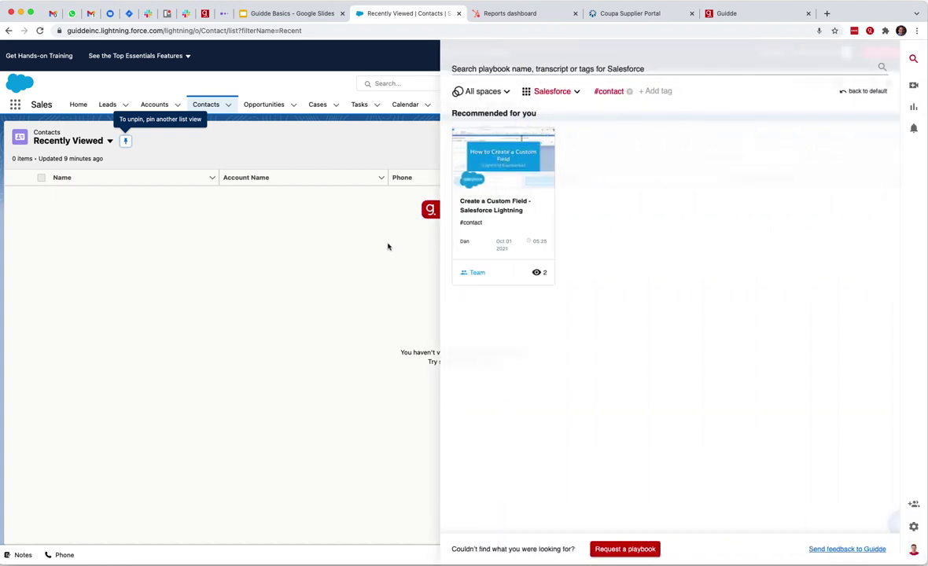
pyautogui.moveTo(432, 211)
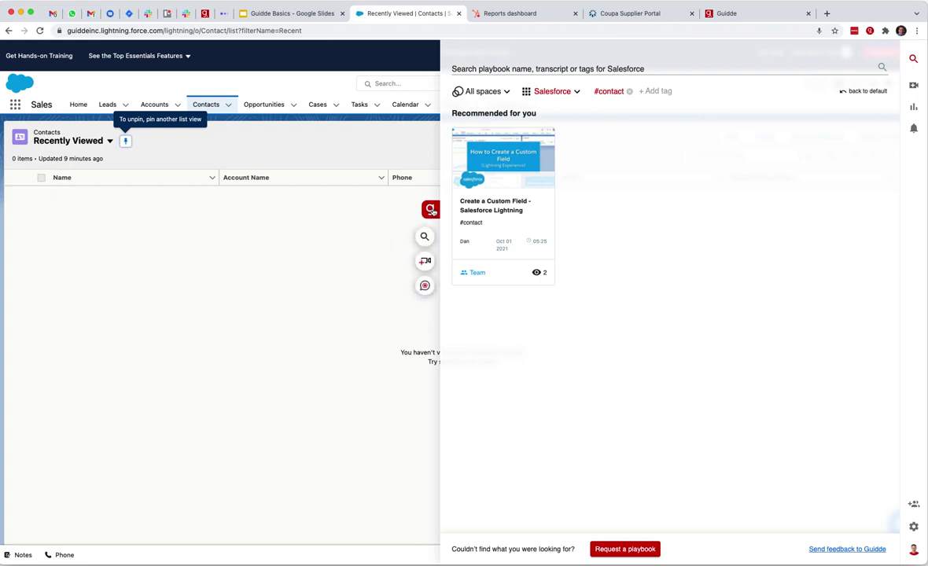
pyautogui.click(519, 14)
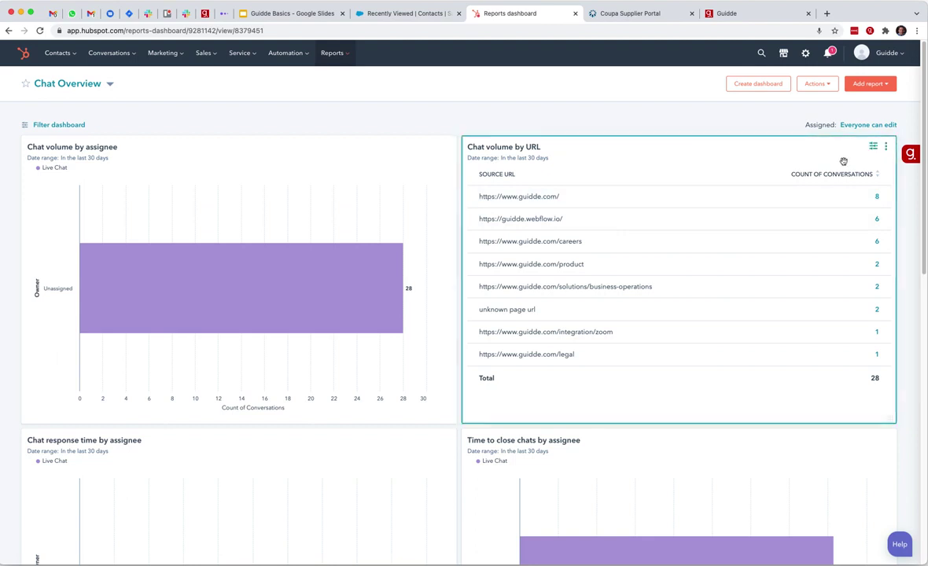
pyautogui.moveTo(910, 154)
pyautogui.click(906, 181)
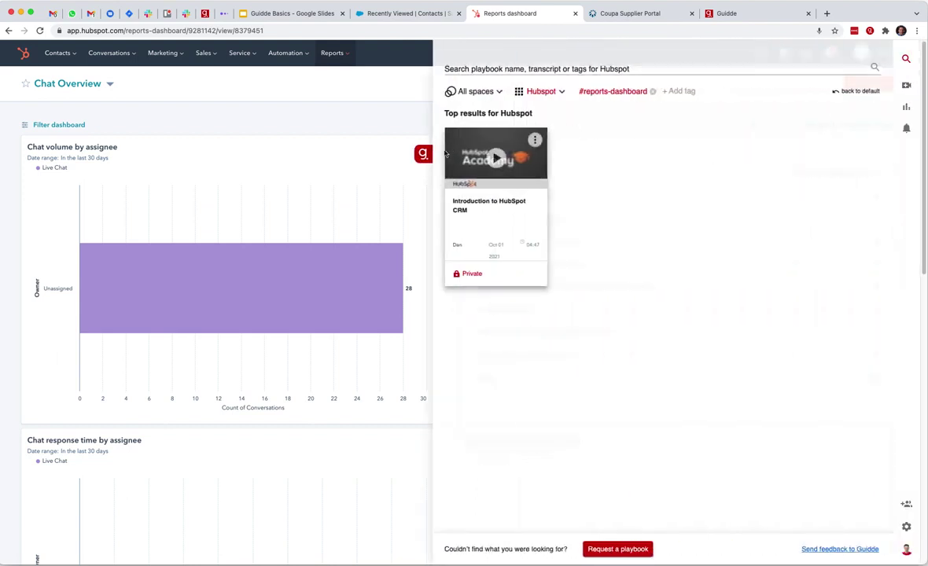
# - Close the Hubspot panel and play Coupa eInvoicing from Guidde search on the Coupa Supplier Portal login
pyautogui.click(424, 152)
pyautogui.click(631, 14)
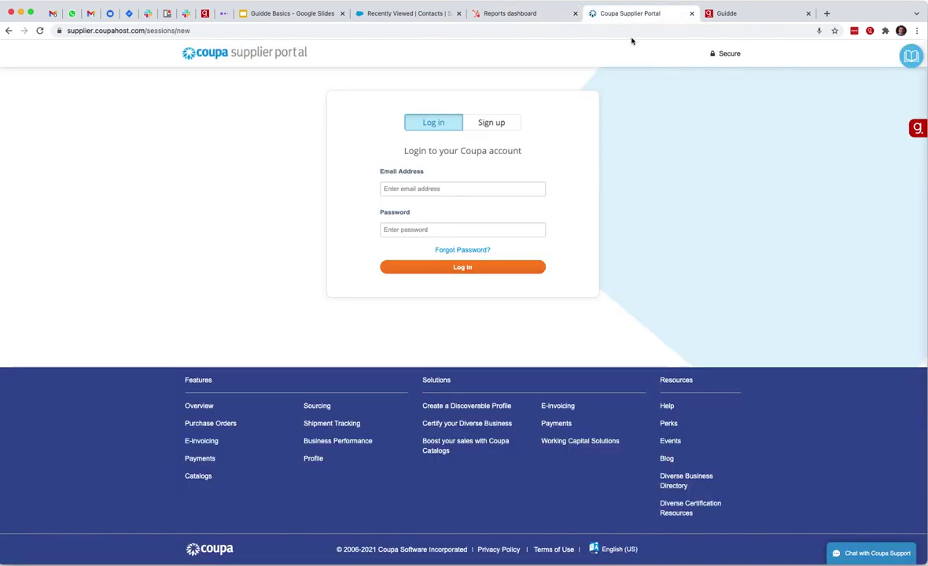
pyautogui.moveTo(916, 128)
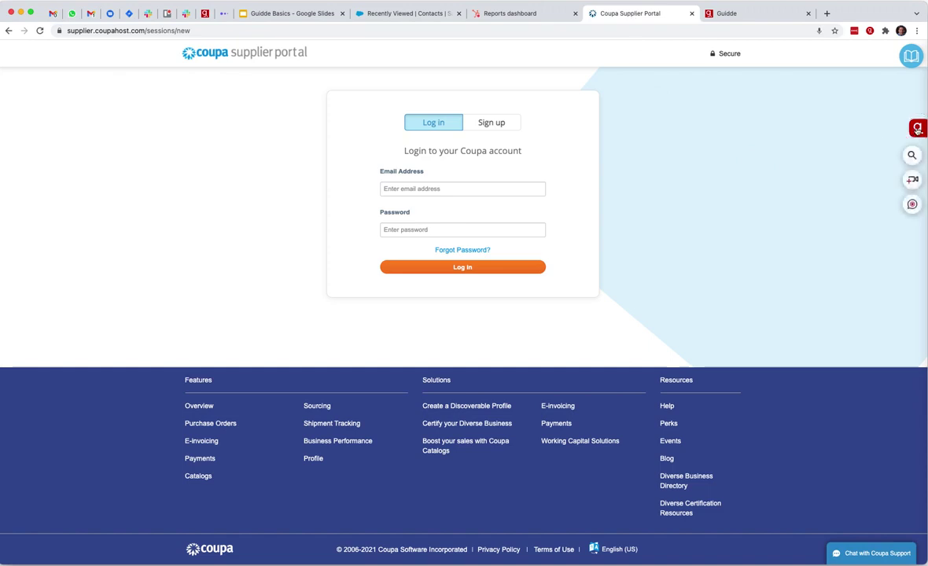
pyautogui.click(913, 180)
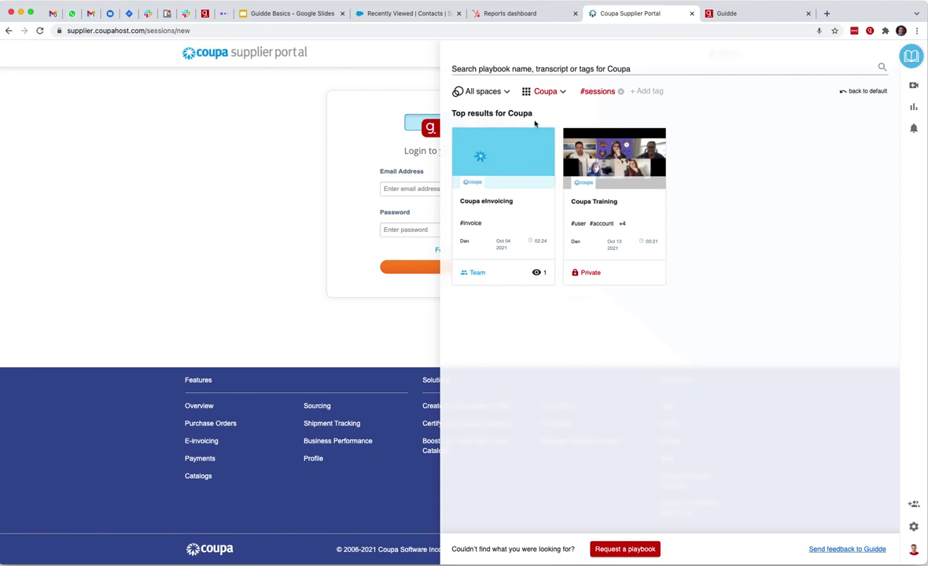
pyautogui.moveTo(531, 146)
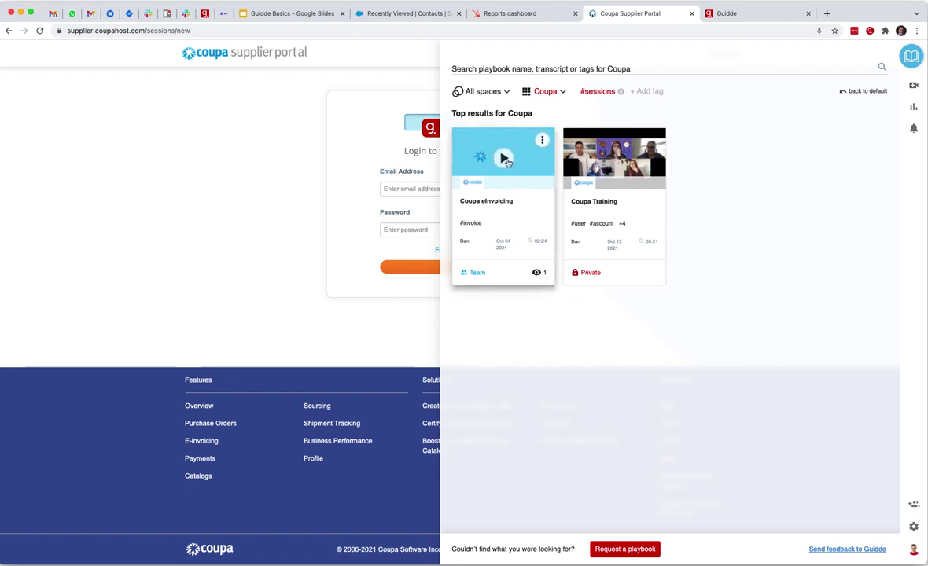
pyautogui.click(505, 159)
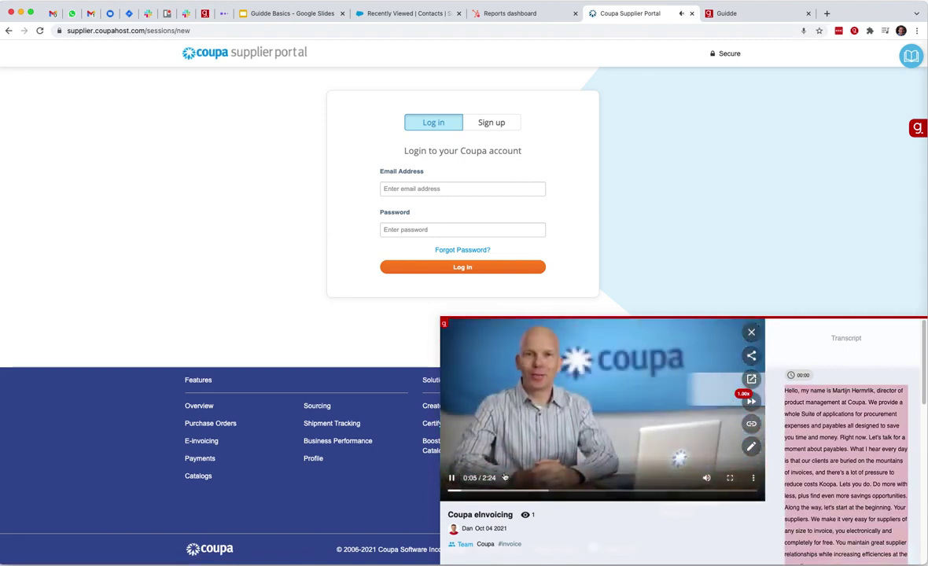
# - Pause the Coupa eInvoicing video at 0:08, mute it, and step the speed up to 1.75x
pyautogui.click(452, 480)
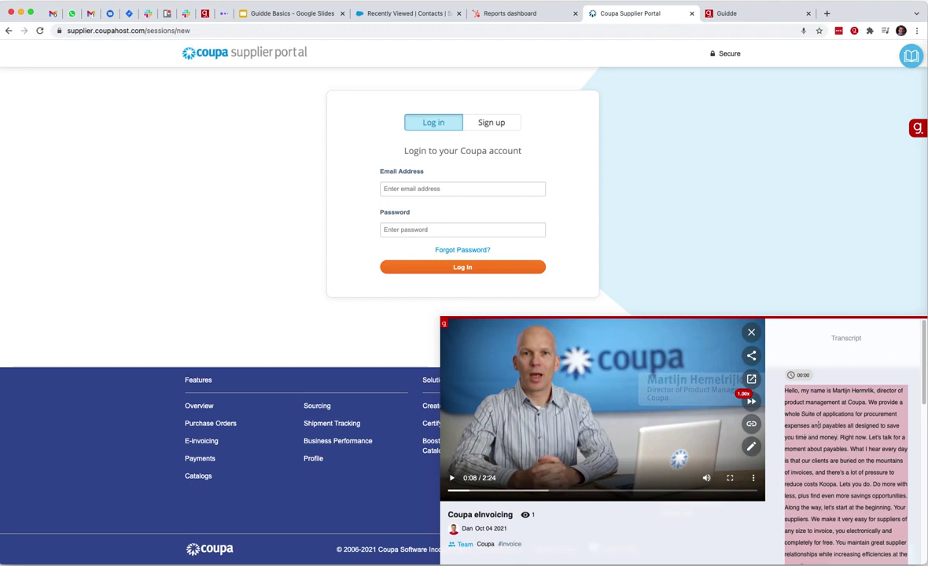
pyautogui.click(706, 477)
pyautogui.click(752, 402)
pyautogui.click(752, 402)
pyautogui.click(752, 402)
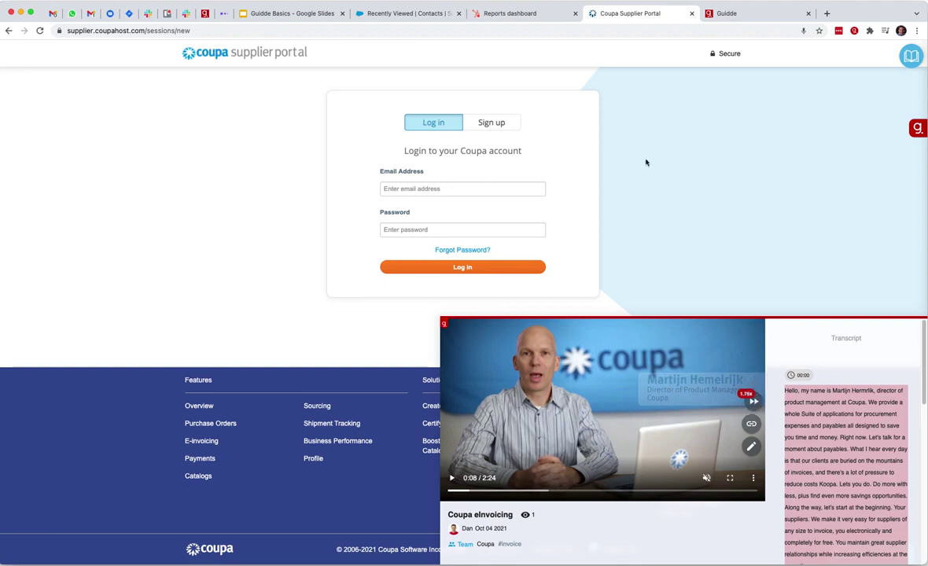
# - On the HubSpot dashboard, search Guidde for 'crm', play Introduction to HubSpot CRM from the third match, pause at 3:32
pyautogui.click(510, 14)
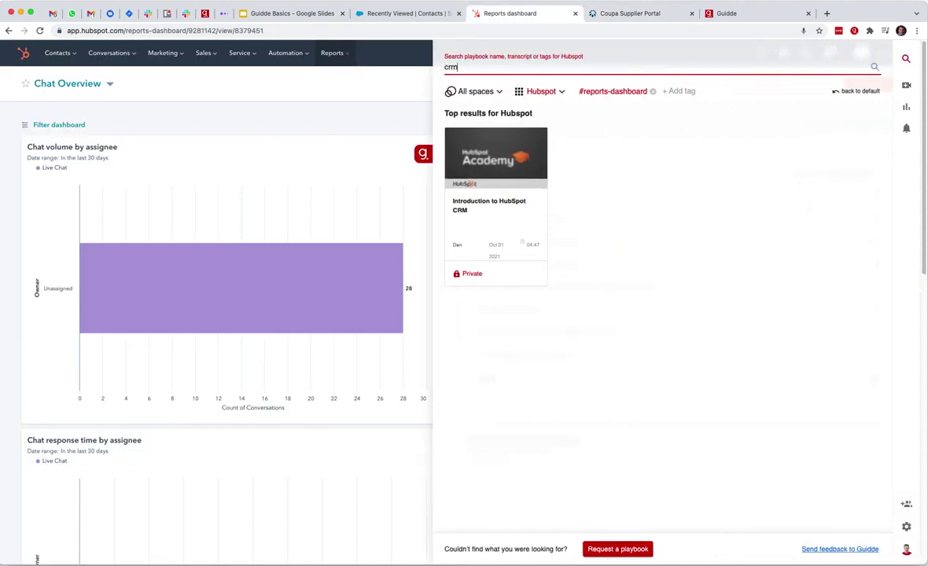
pyautogui.write('crm')
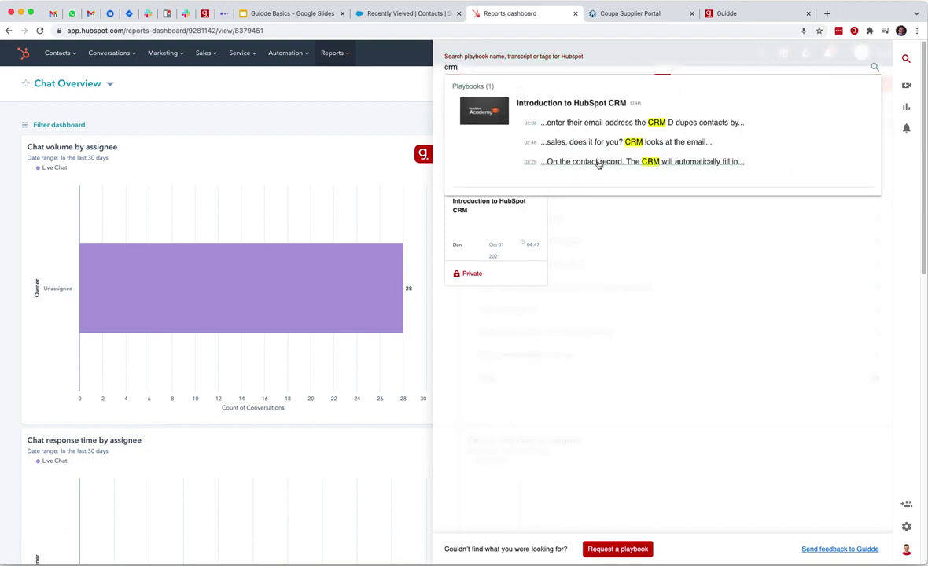
pyautogui.click(599, 163)
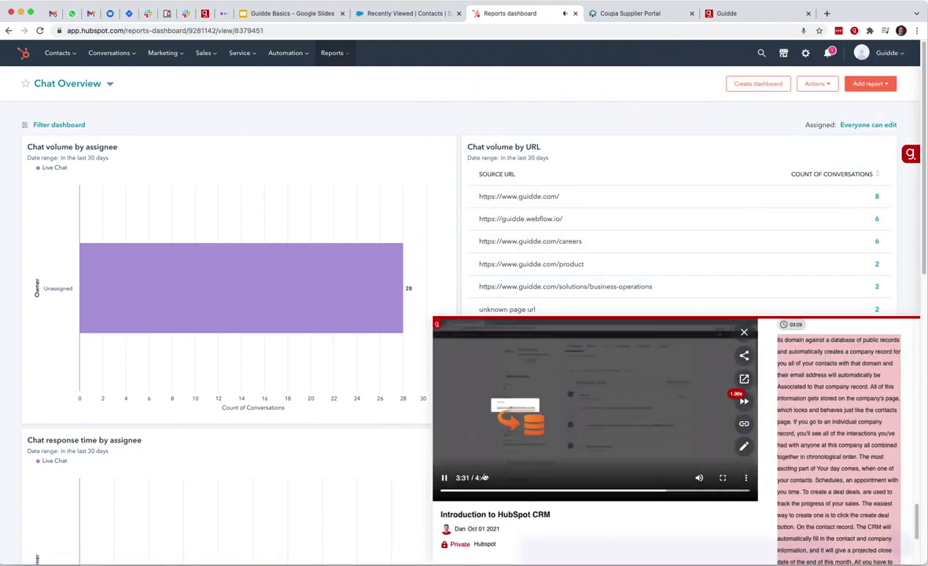
pyautogui.click(446, 479)
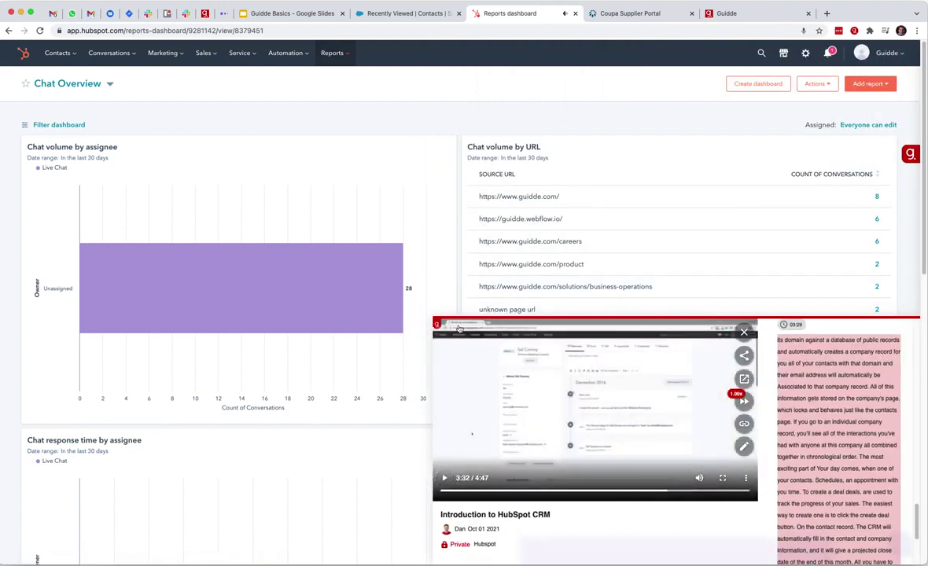
pyautogui.click(405, 13)
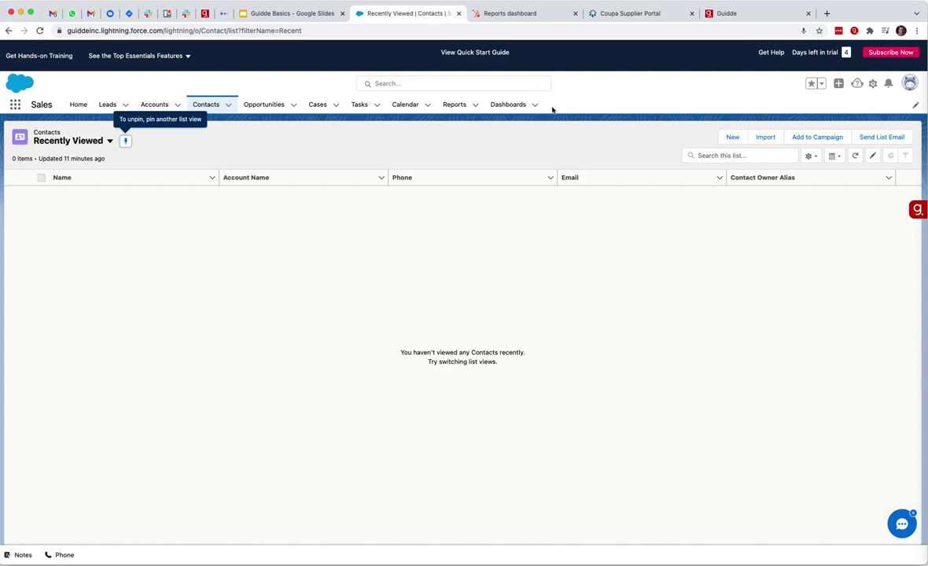
# - Check the Salesforce contacts list's recommended Guidde playbook, close the panel, then open the Playbooks Library
pyautogui.click(918, 209)
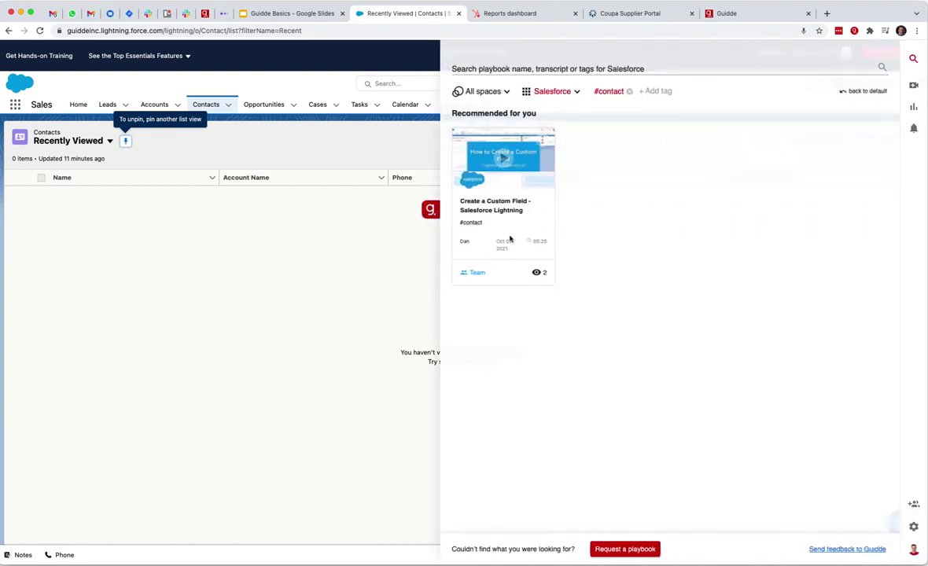
pyautogui.click(431, 211)
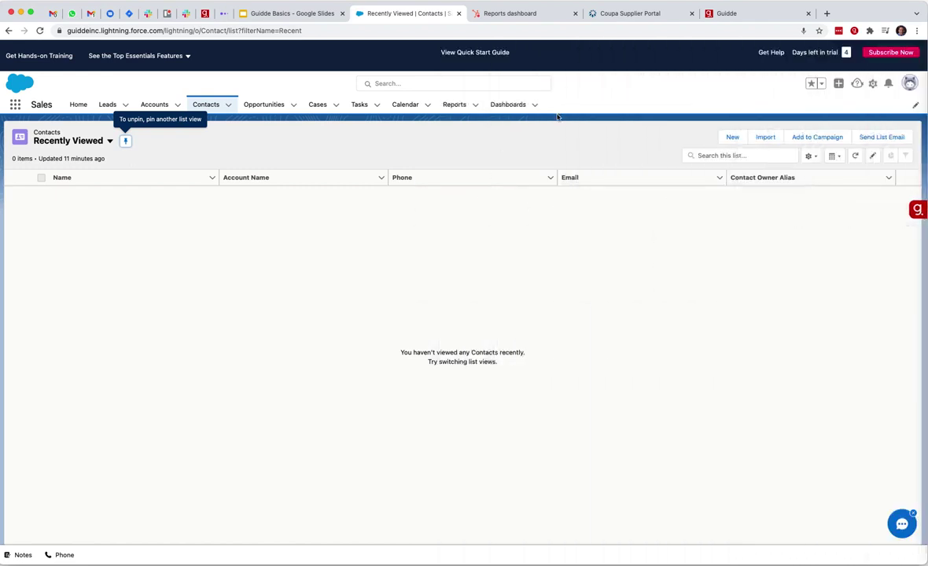
pyautogui.click(750, 13)
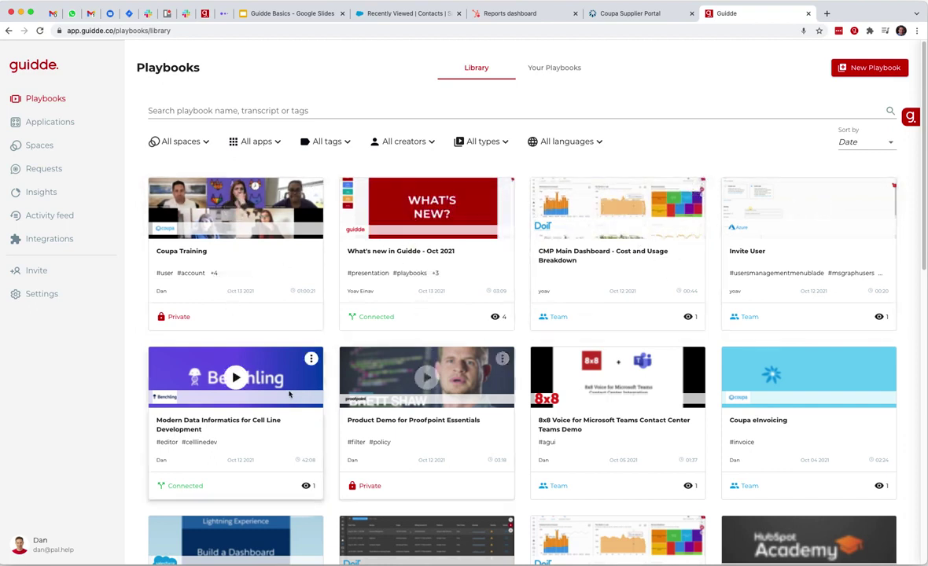
# - View the Benchling 'Modern Data Informatics for Cell Line Development' playbook, then go back to the Library
pyautogui.click(240, 385)
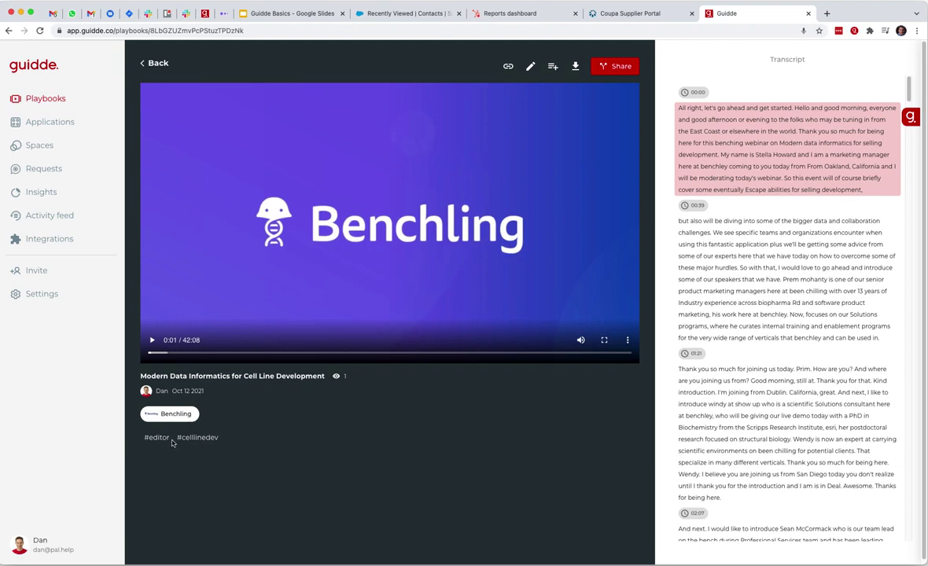
pyautogui.click(162, 65)
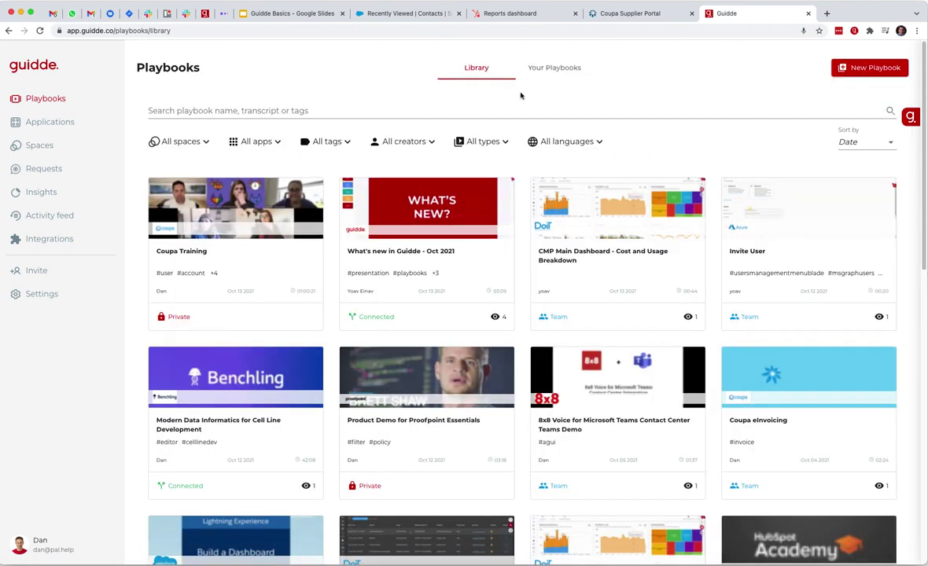
pyautogui.click(870, 66)
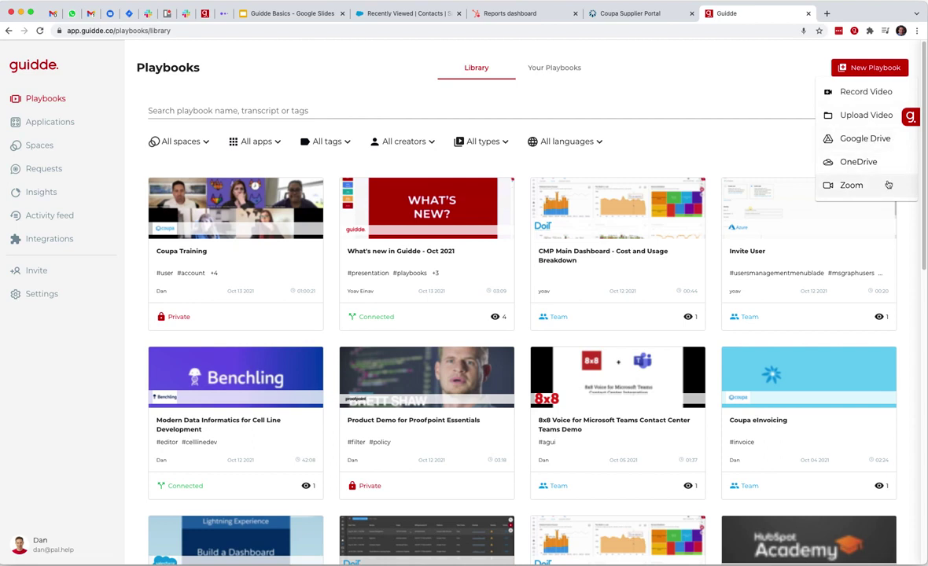
pyautogui.click(887, 183)
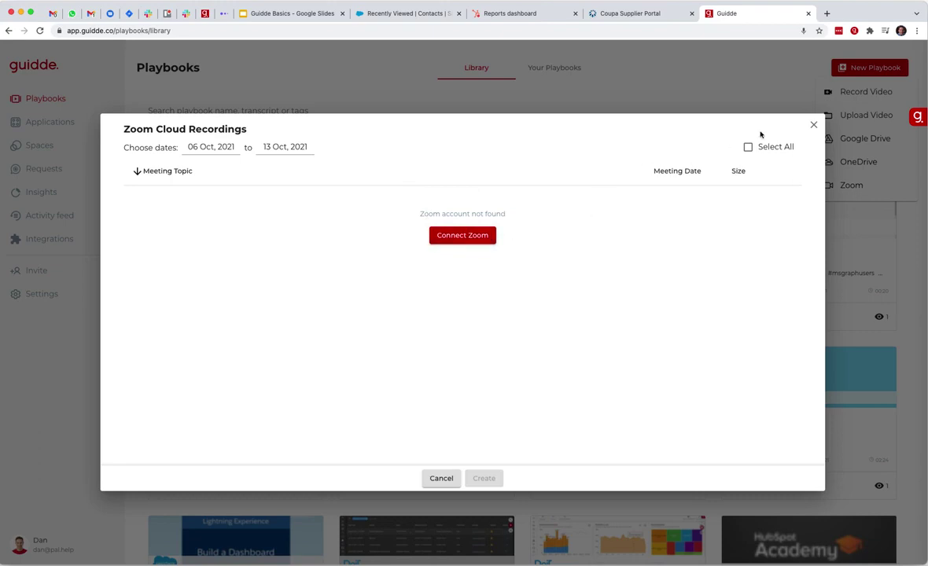
pyautogui.click(814, 127)
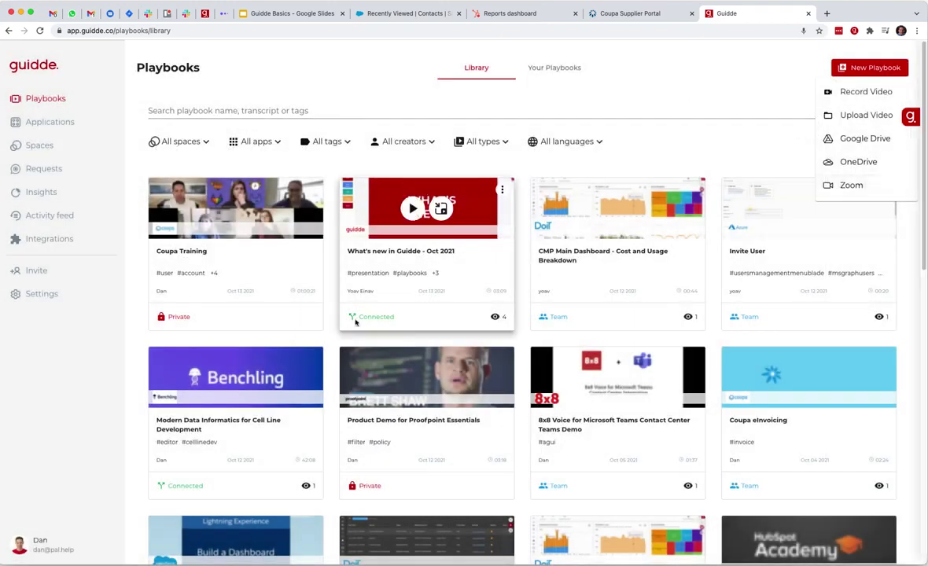
# - Edit the Benchling playbook to auto-split its video into slices, then return to the Library
pyautogui.click(312, 359)
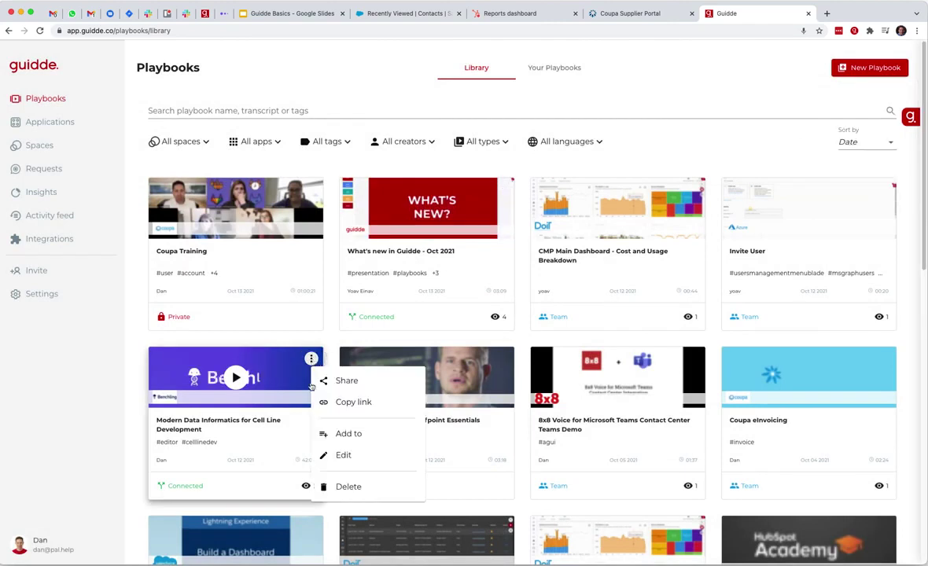
pyautogui.click(333, 454)
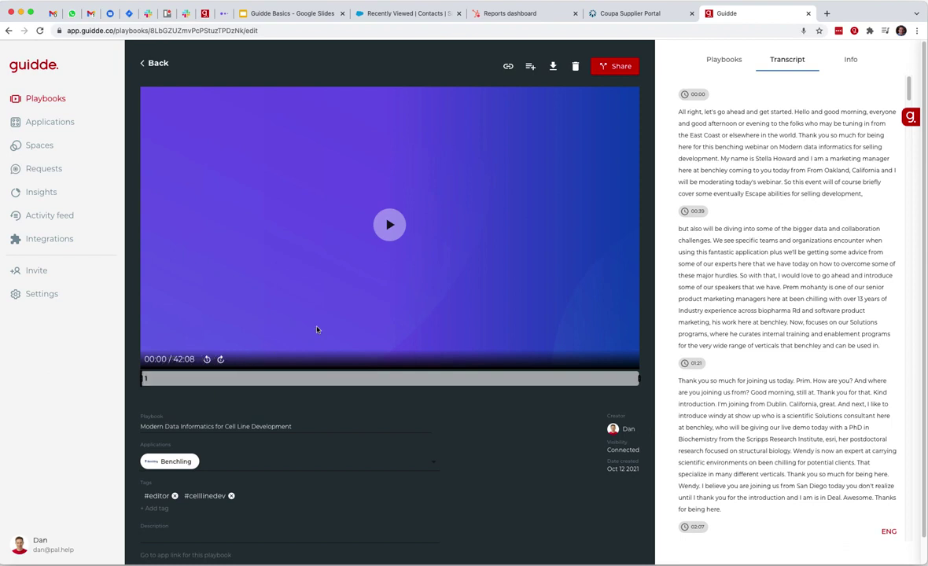
pyautogui.moveTo(596, 158)
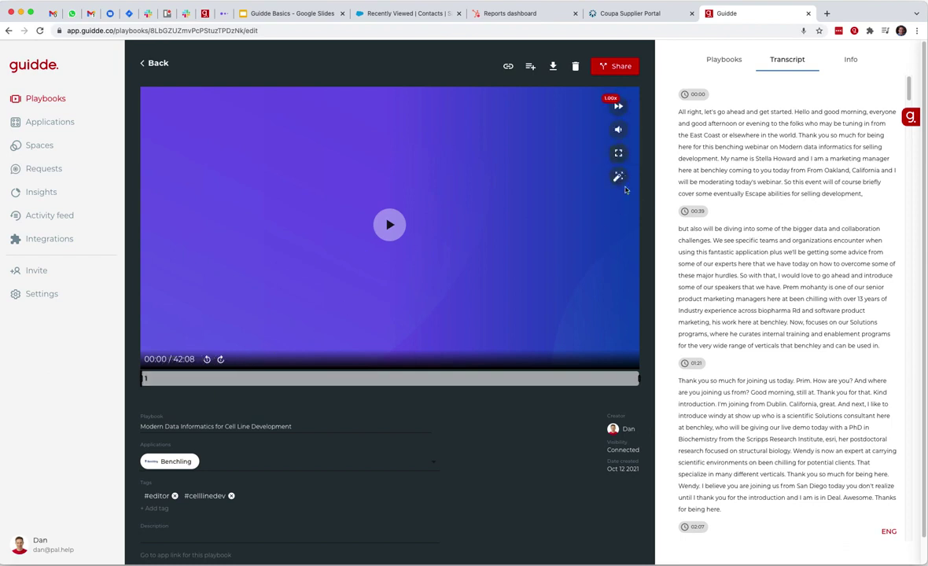
pyautogui.moveTo(546, 223)
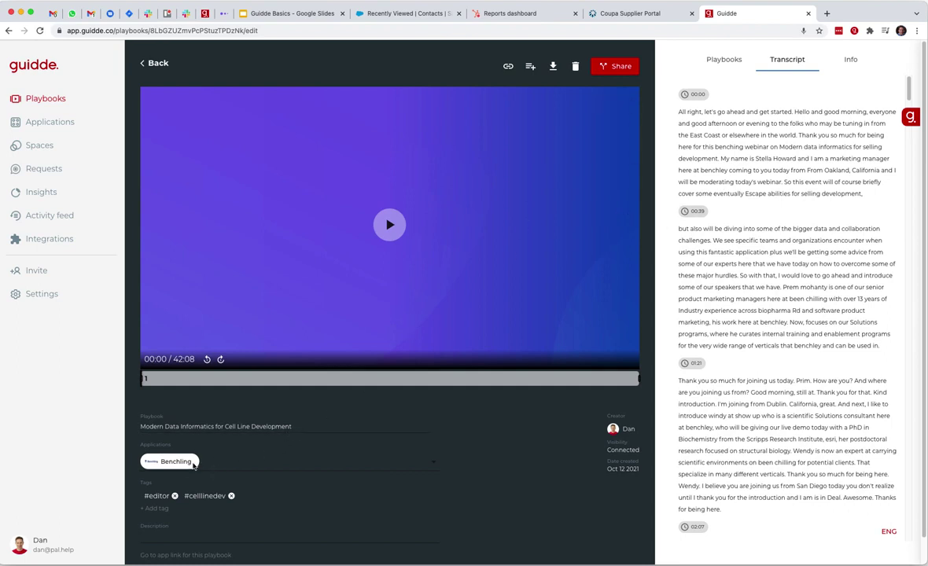
pyautogui.moveTo(619, 175)
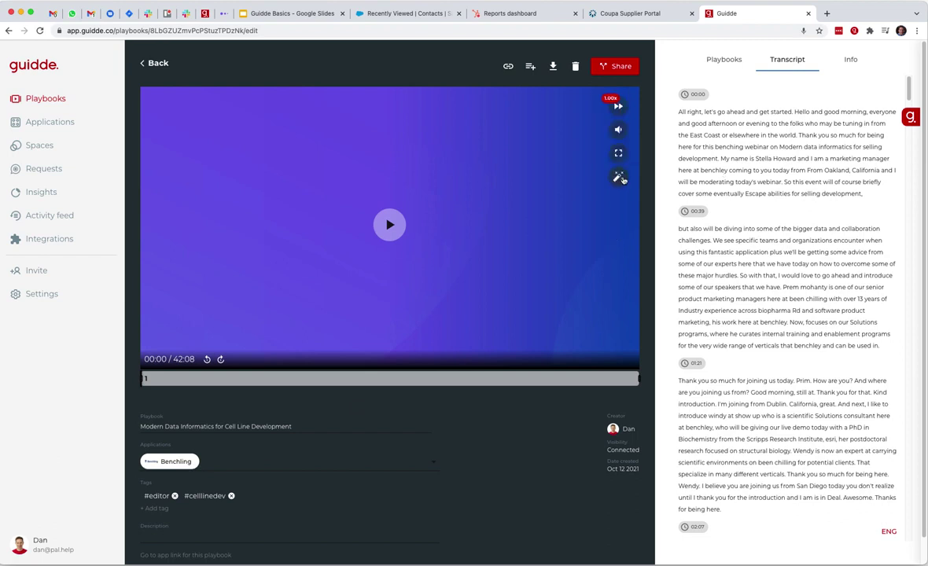
pyautogui.click(619, 177)
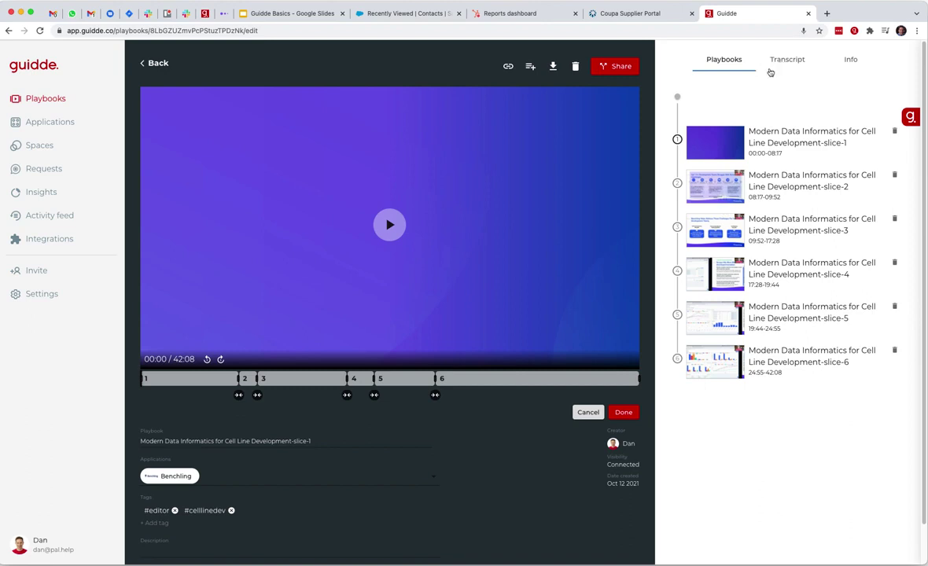
pyautogui.click(162, 66)
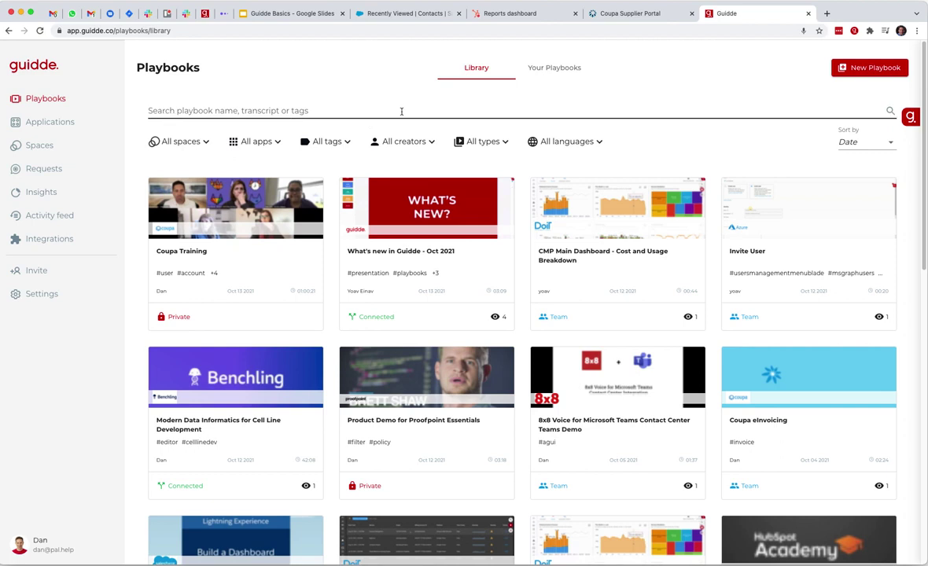
pyautogui.click(408, 13)
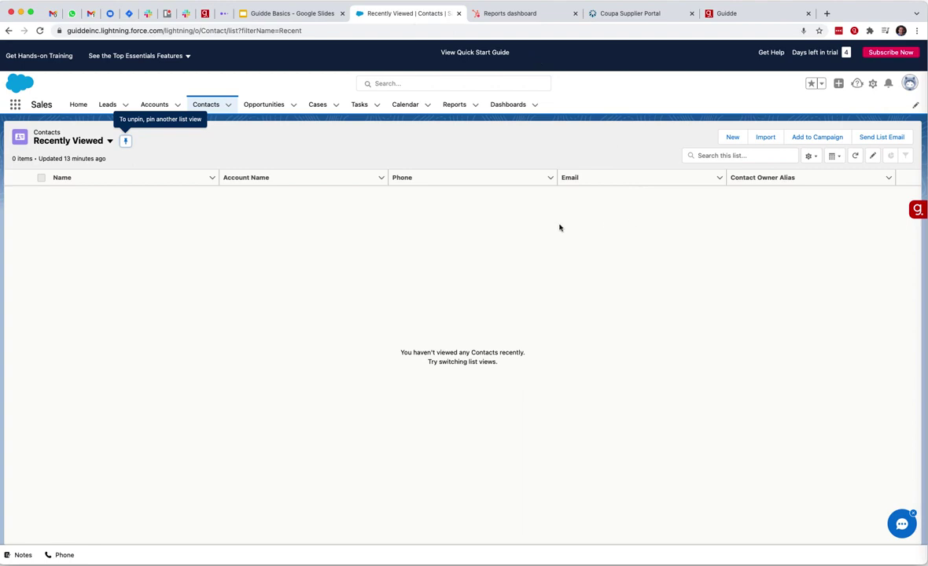
# - Open Salesforce Dashboards, raise the Guidde launcher, and start recording the Dashboards | Salesforce Chrome tab
pyautogui.click(515, 105)
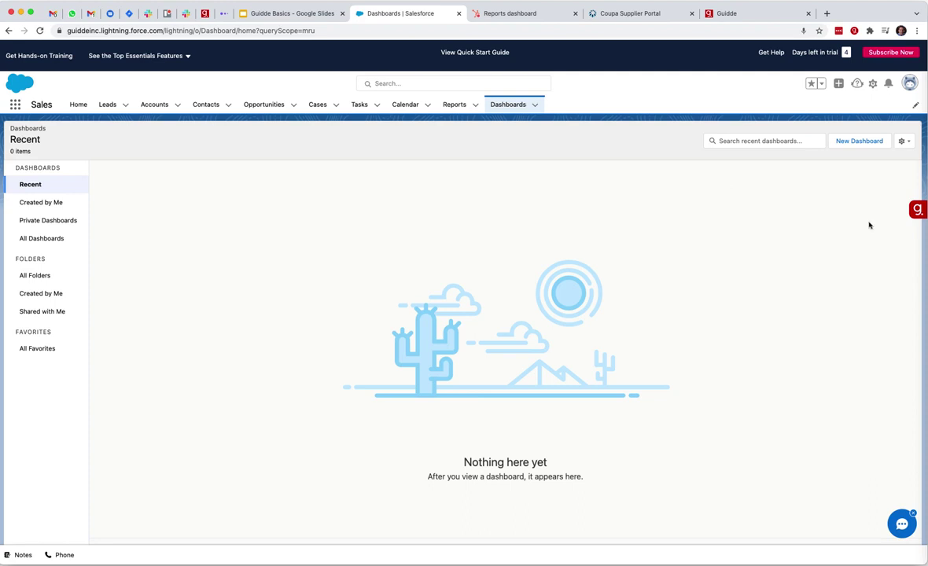
pyautogui.moveTo(919, 214)
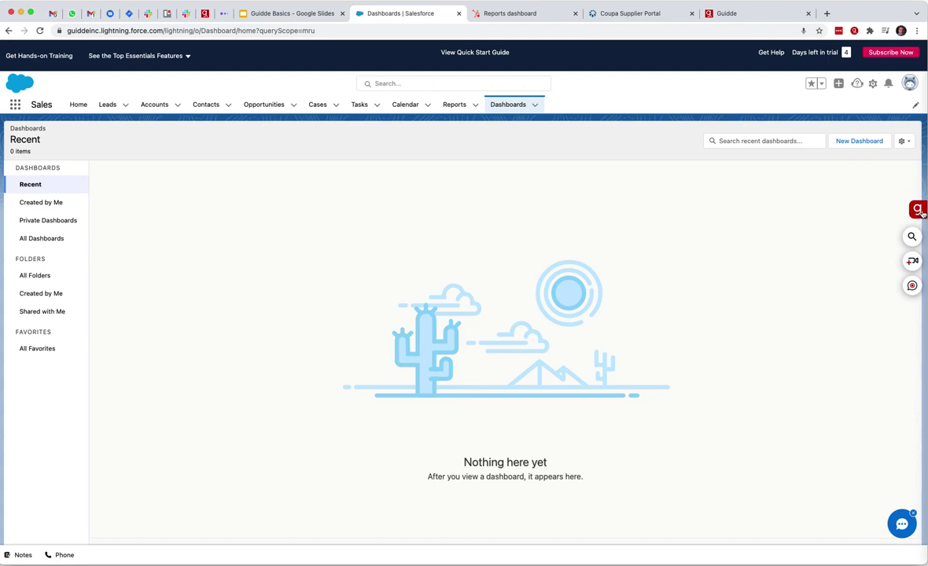
pyautogui.moveTo(921, 210); pyautogui.dragTo(925, 157)
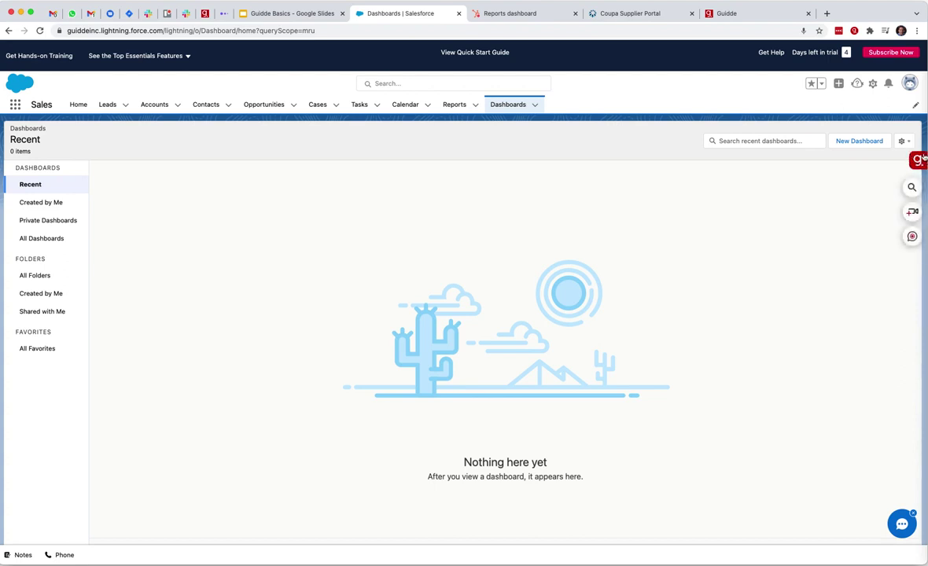
pyautogui.click(913, 212)
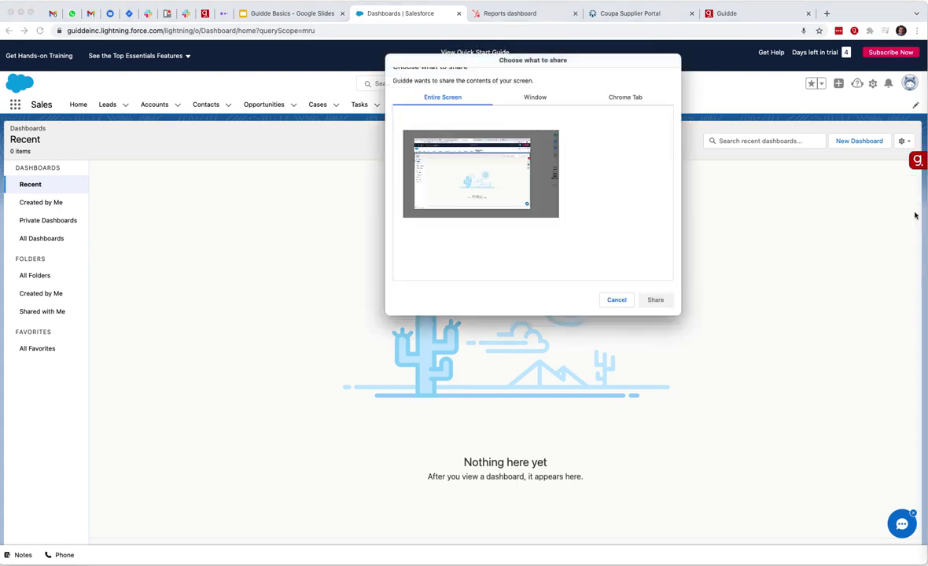
pyautogui.click(620, 98)
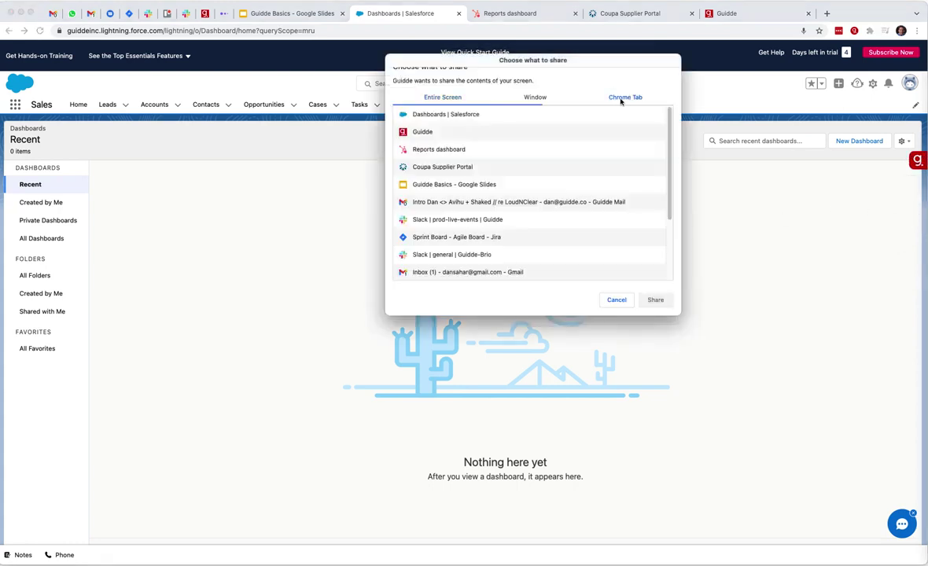
pyautogui.click(476, 115)
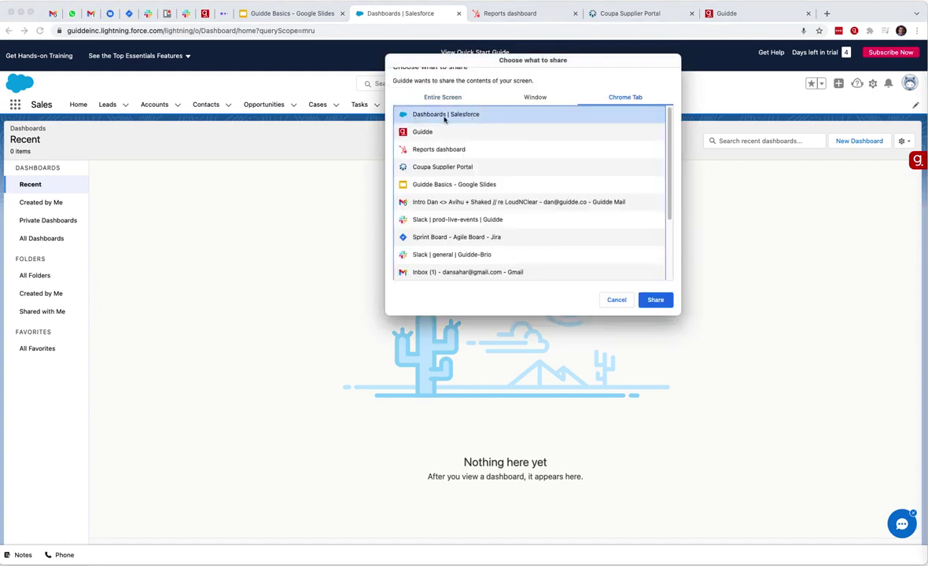
pyautogui.click(657, 302)
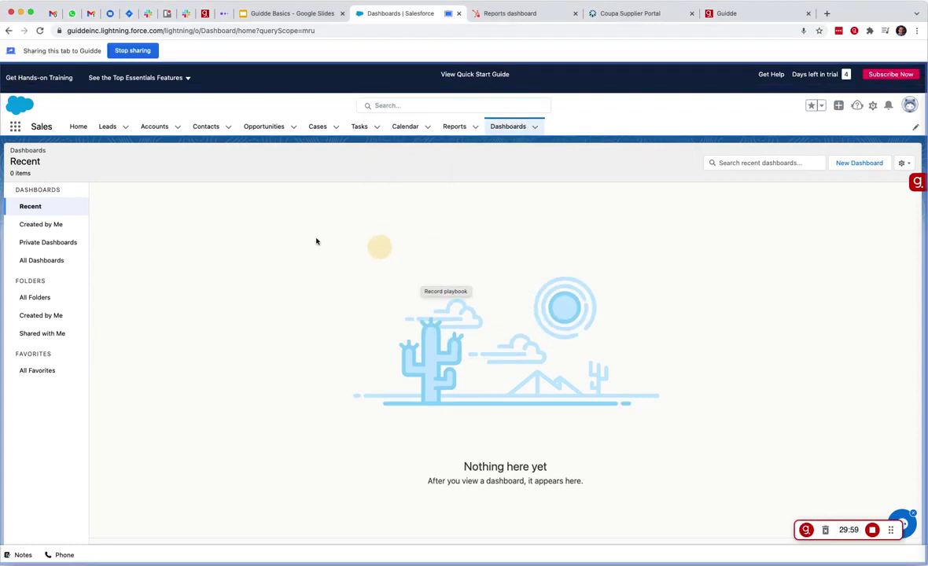
# - Record clicking New Dashboard in Salesforce, then stop sharing to create the 9-second playbook
pyautogui.click(850, 163)
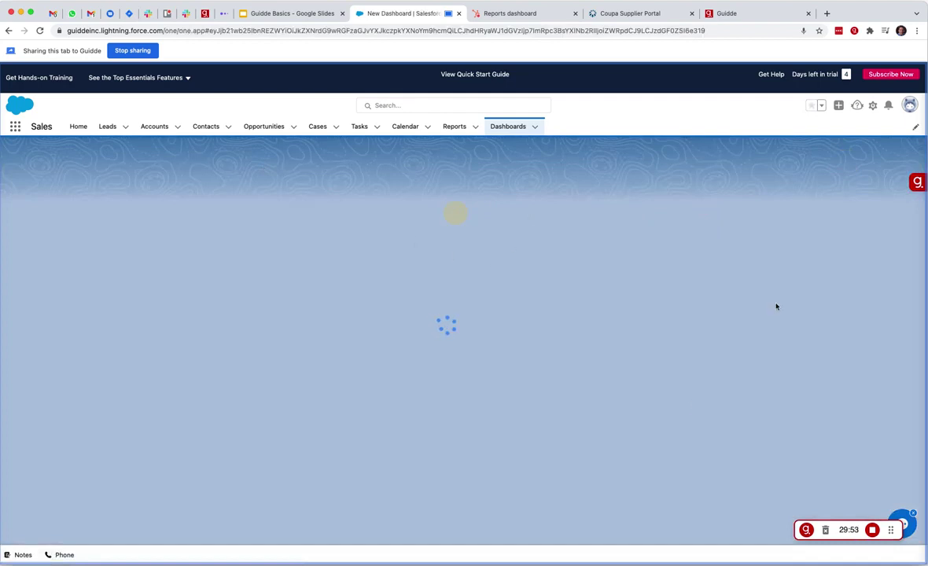
pyautogui.click(872, 531)
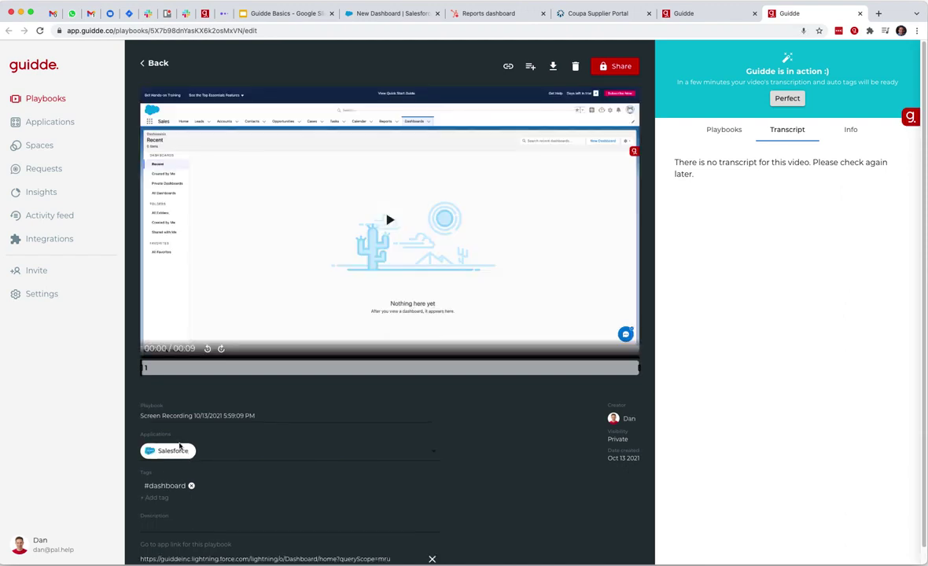
# - Retitle the playbook 'New dashboard creation' and dismiss the transcription-in-progress banner
pyautogui.scroll(-1, 244, 437)
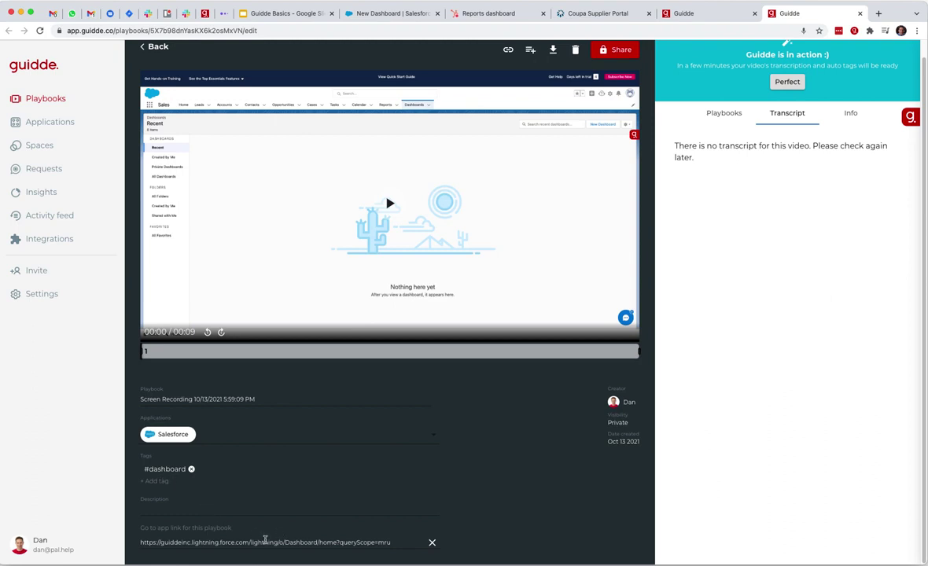
pyautogui.tripleClick(224, 402)
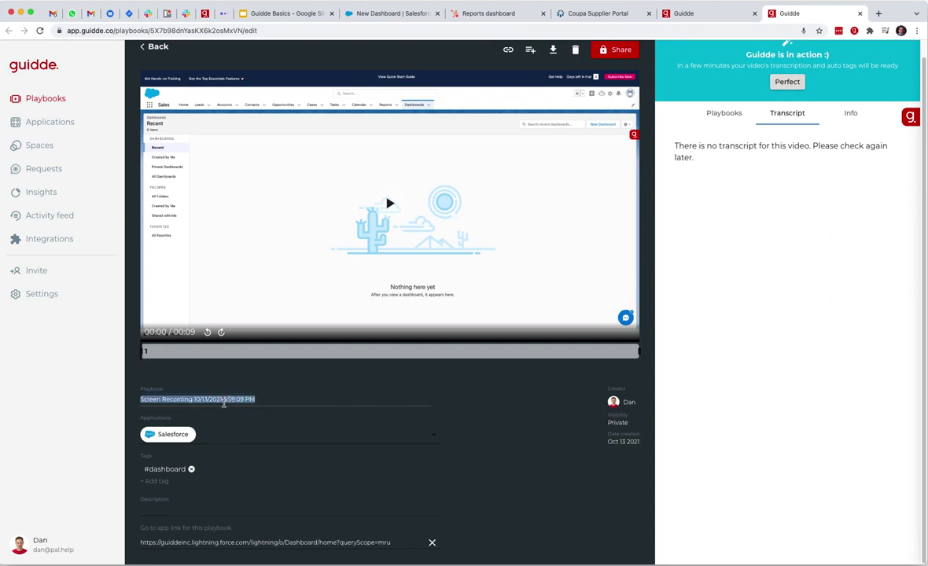
pyautogui.write('New')
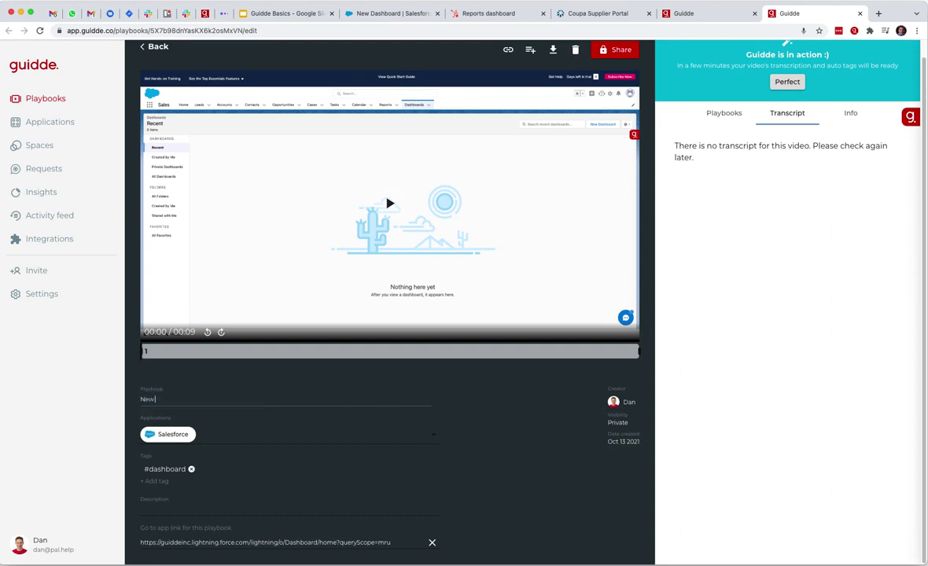
pyautogui.write(' dashboard creation')
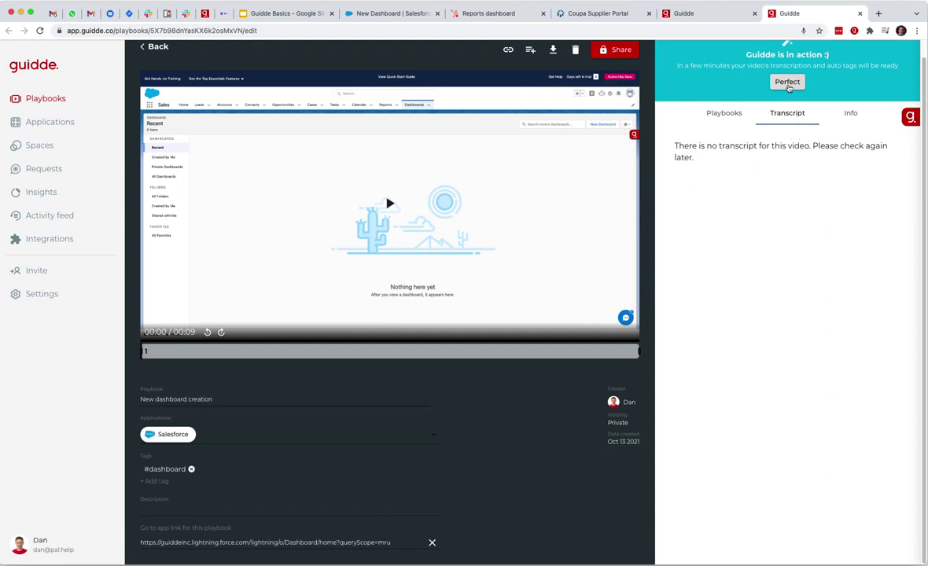
pyautogui.click(788, 82)
# - Look over the playbook's Info tab, then its Transcript
pyautogui.scroll(1, 765, 170)
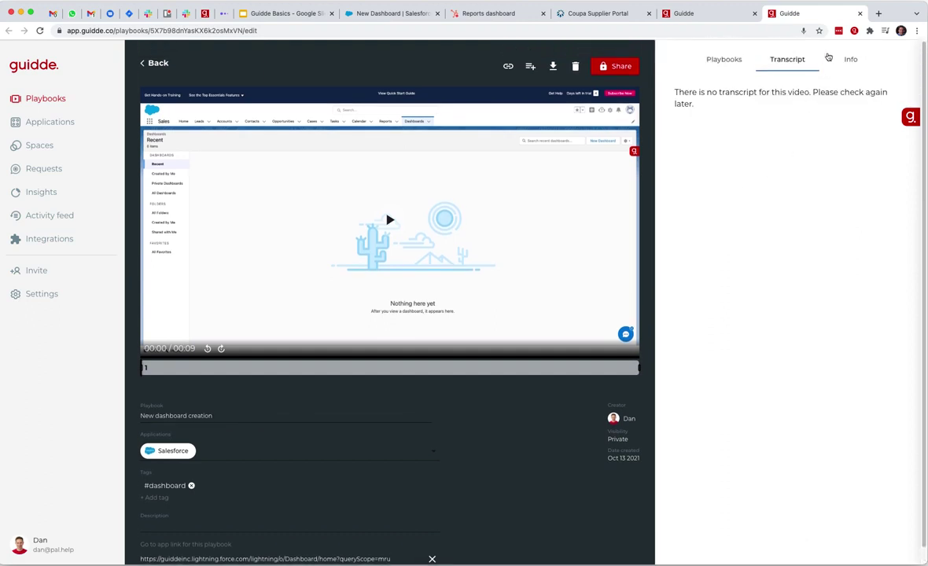
pyautogui.click(858, 61)
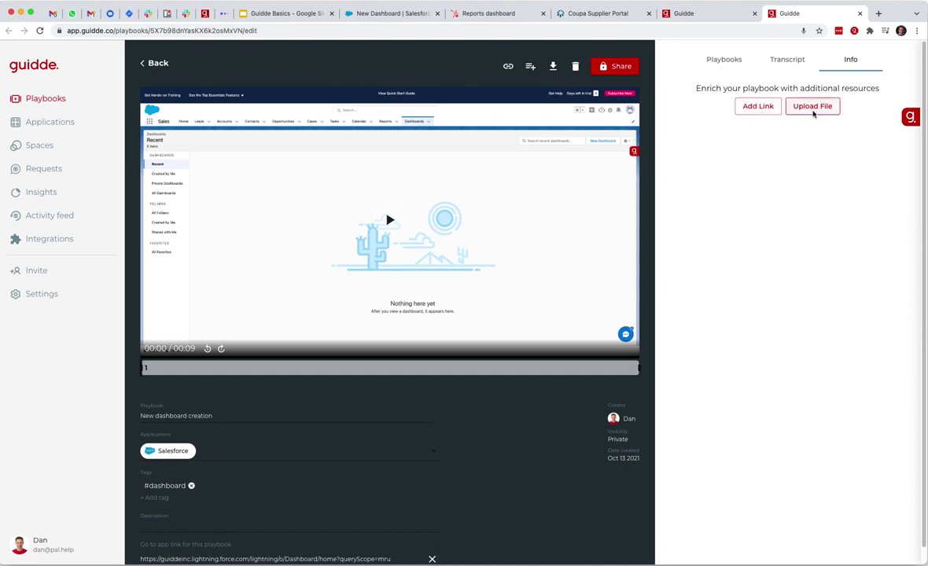
pyautogui.click(787, 61)
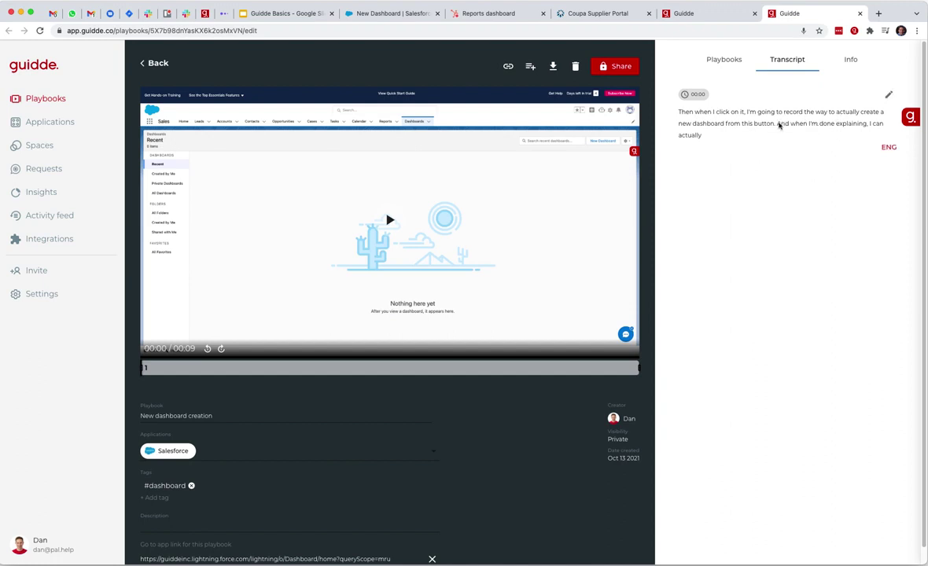
# - Keep the transcript language as English and bring up the Share your playbook dialog
pyautogui.click(888, 149)
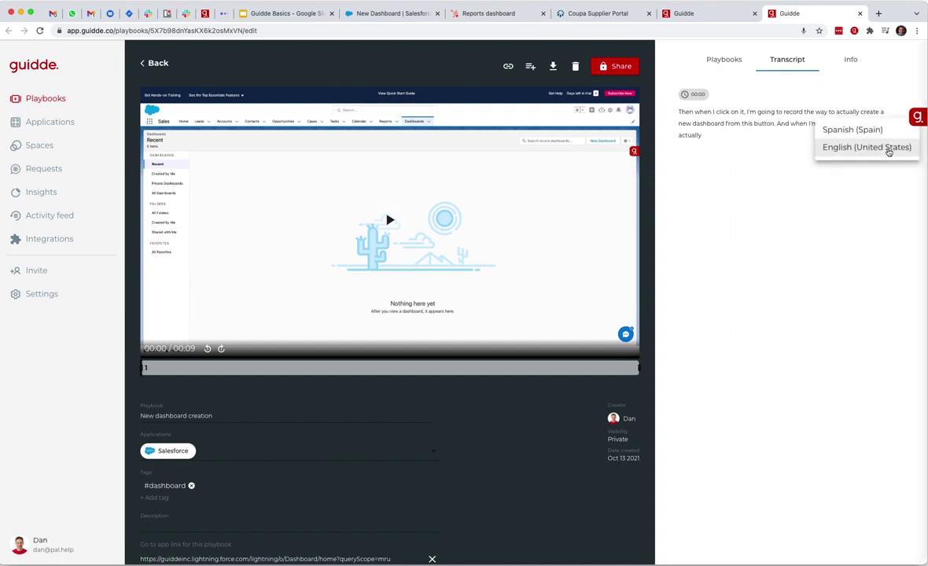
pyautogui.click(872, 197)
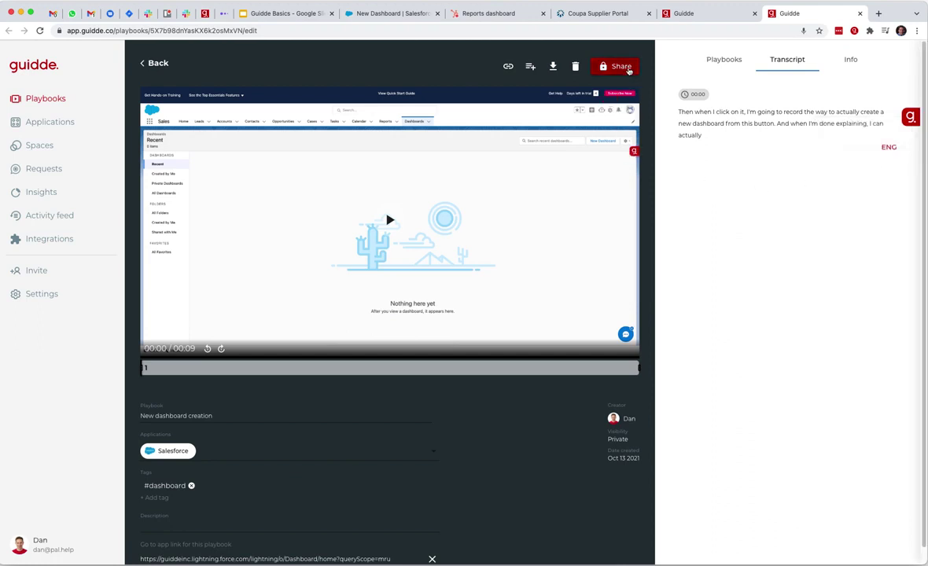
pyautogui.click(606, 66)
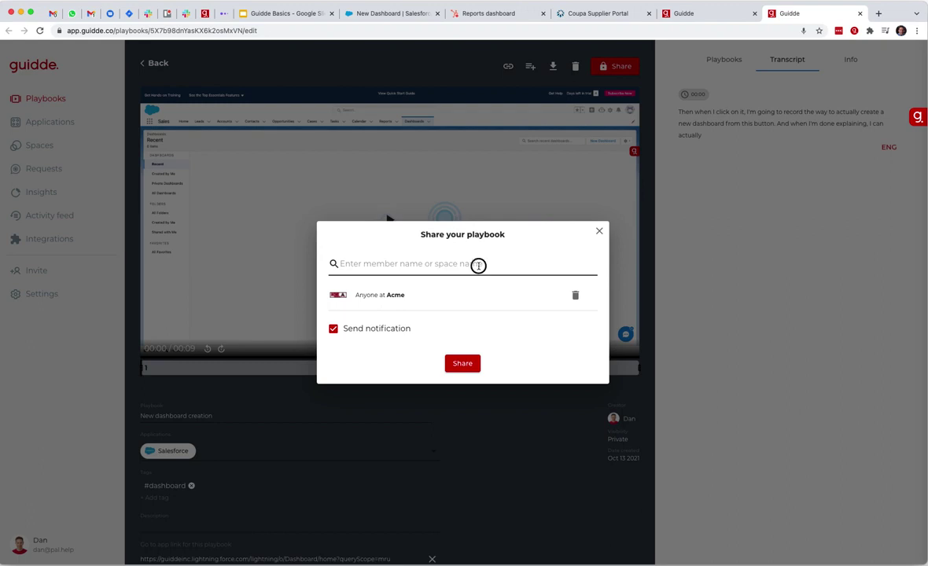
# - Share the playbook with the team member and the Sales space, notification on
pyautogui.click(479, 265)
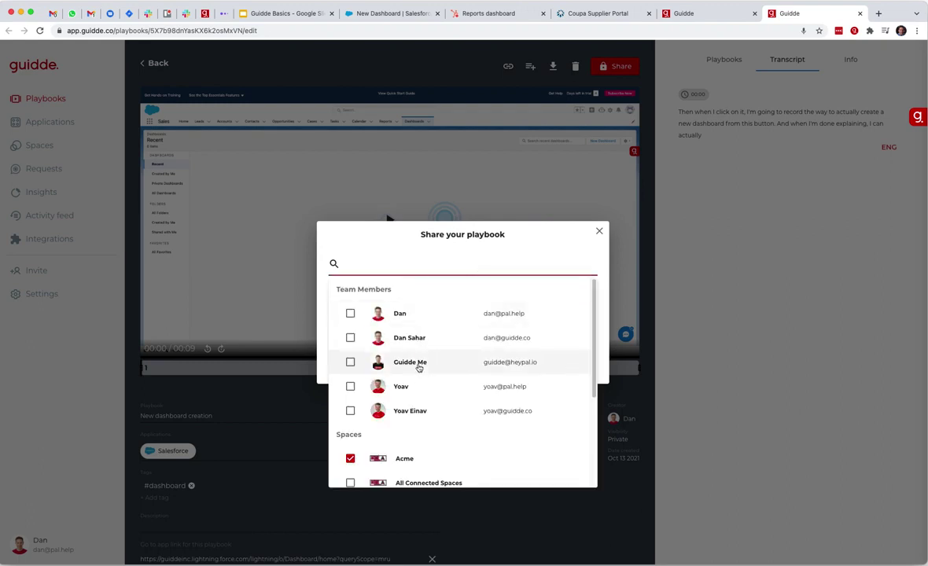
pyautogui.click(350, 387)
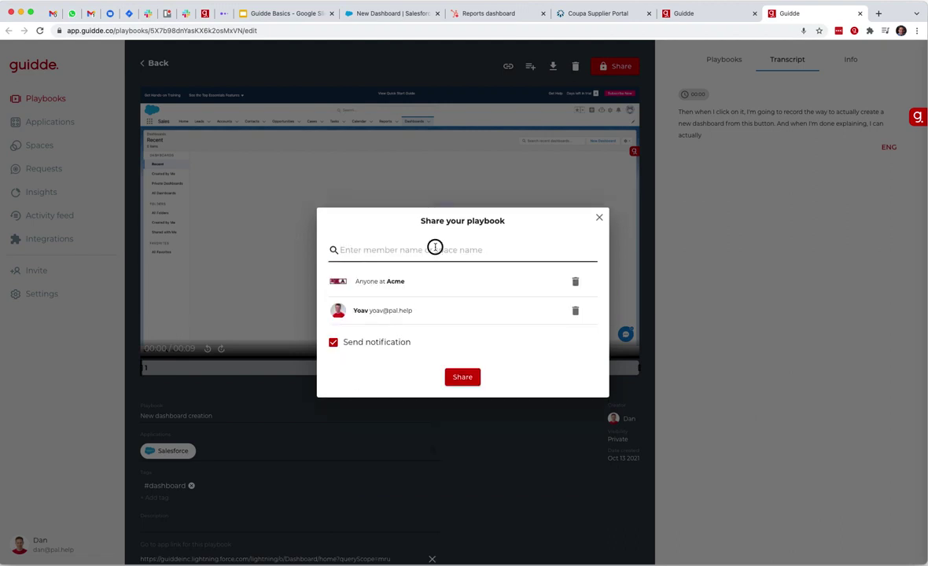
pyautogui.click(433, 249)
pyautogui.scroll(-5, 416, 357)
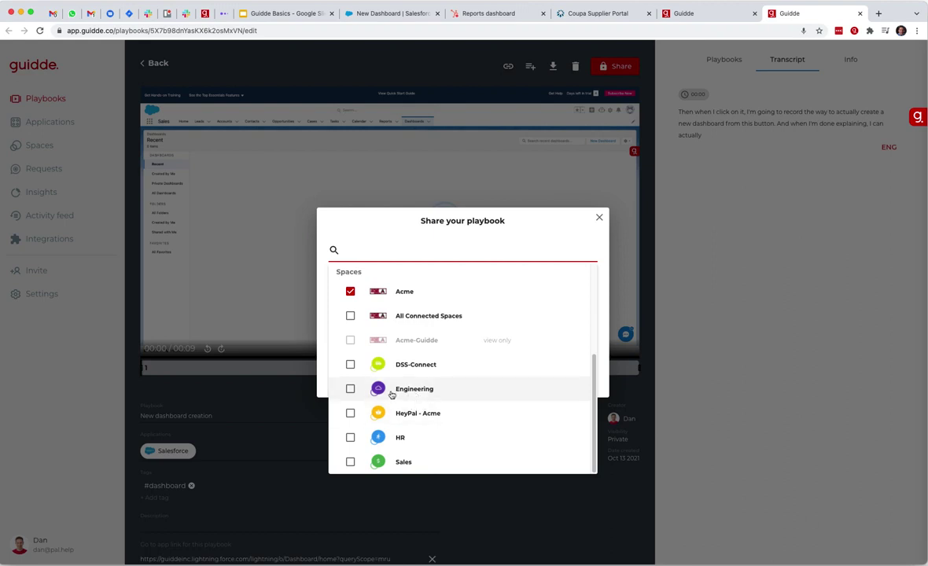
pyautogui.click(350, 462)
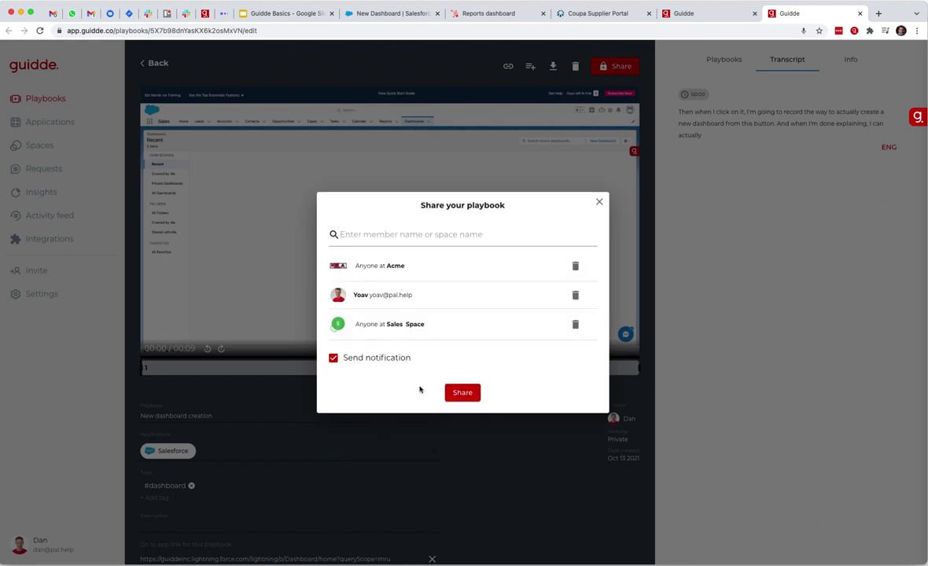
pyautogui.click(462, 392)
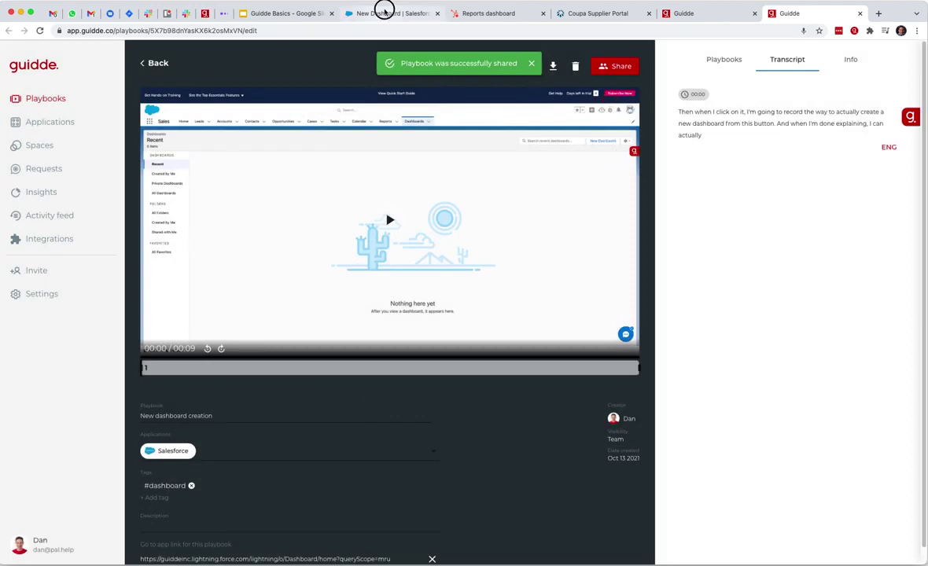
pyautogui.click(383, 13)
# - Discard the unfinished Salesforce dashboard, reload, and check the Guidde panel's recommended playbooks
pyautogui.click(613, 229)
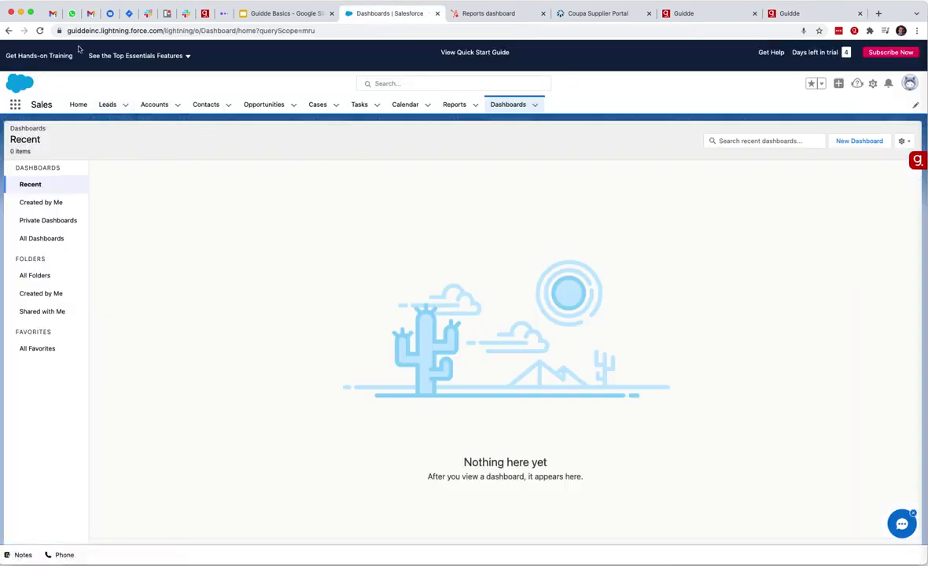
pyautogui.click(43, 31)
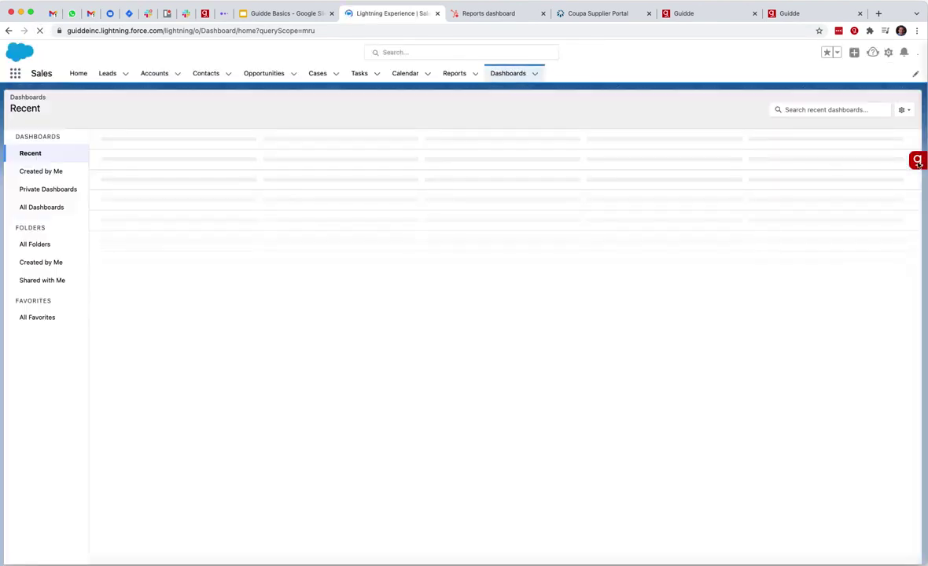
pyautogui.click(918, 160)
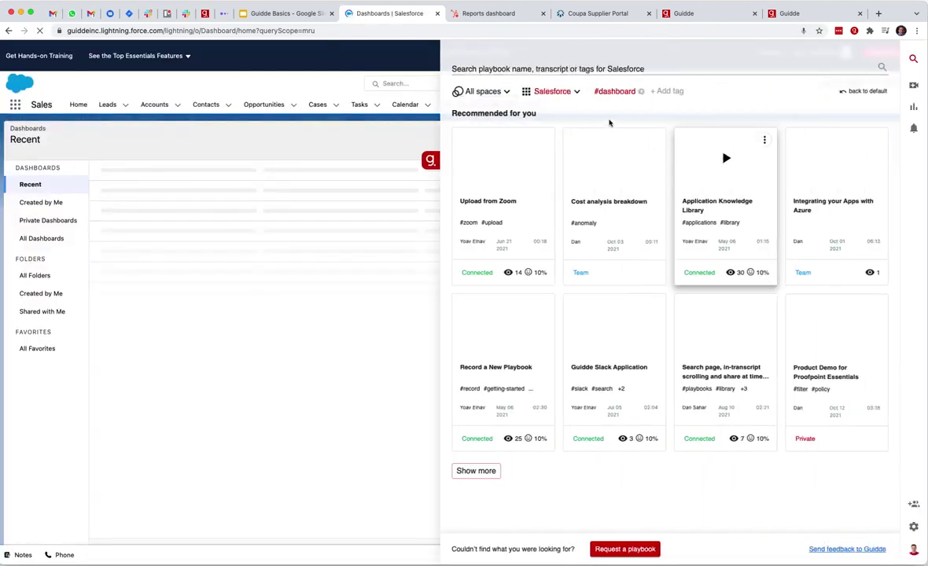
pyautogui.moveTo(630, 169)
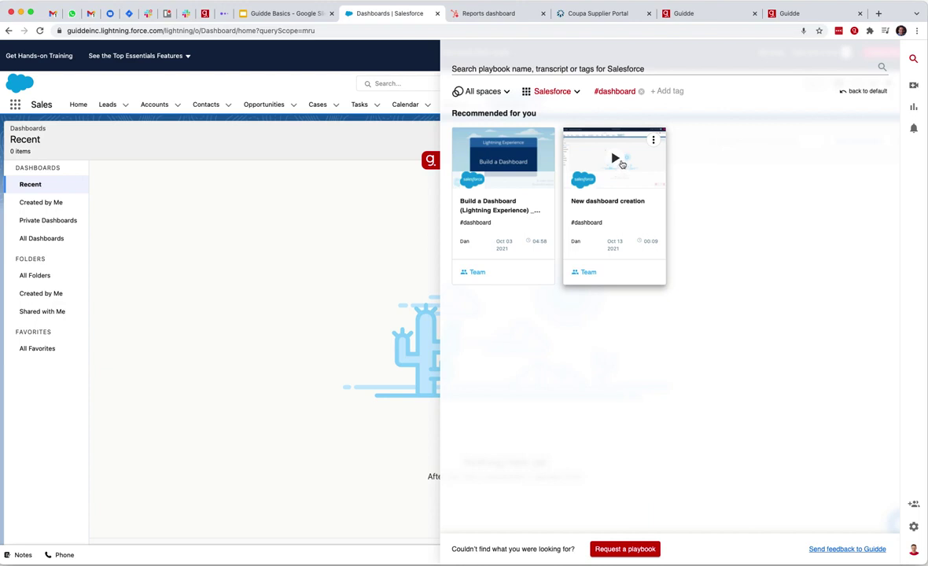
pyautogui.moveTo(430, 162)
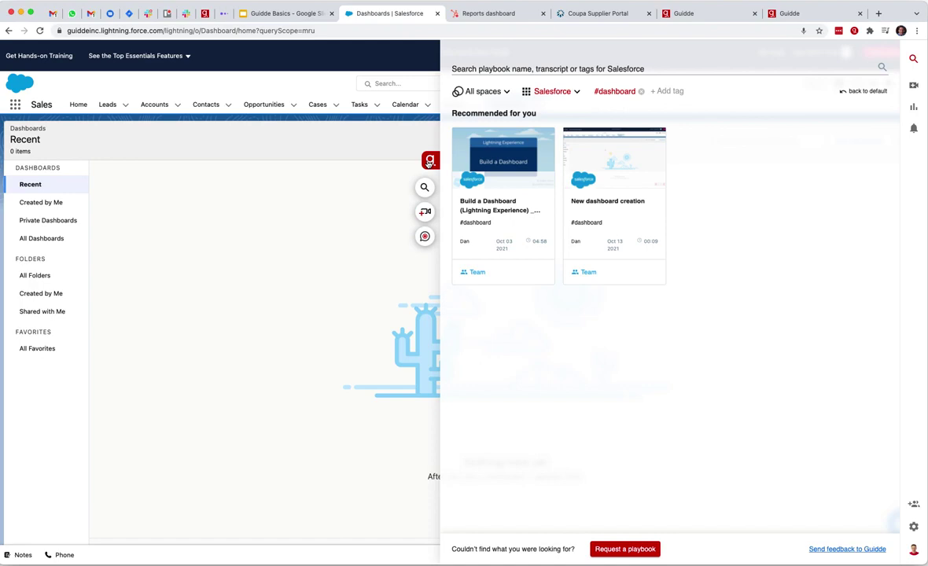
pyautogui.click(430, 162)
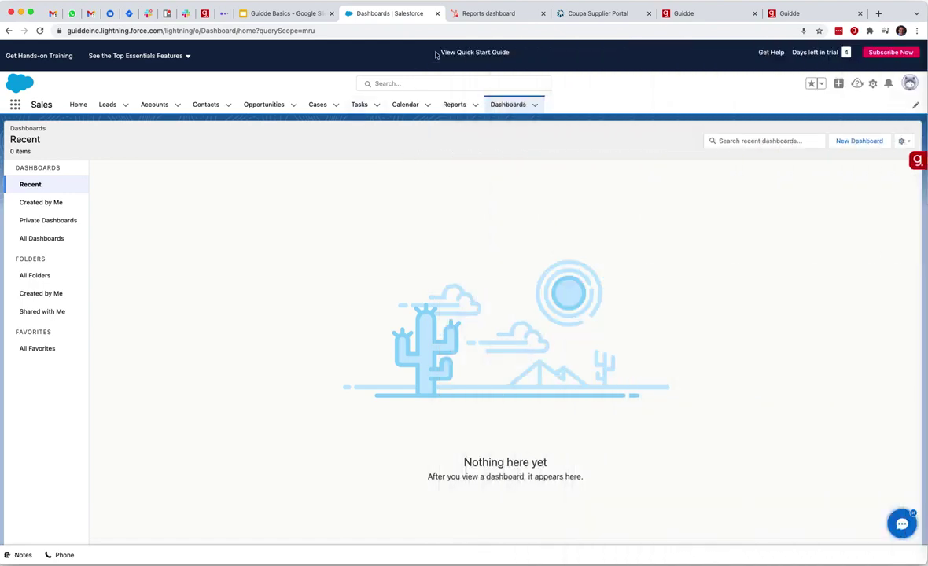
pyautogui.click(696, 13)
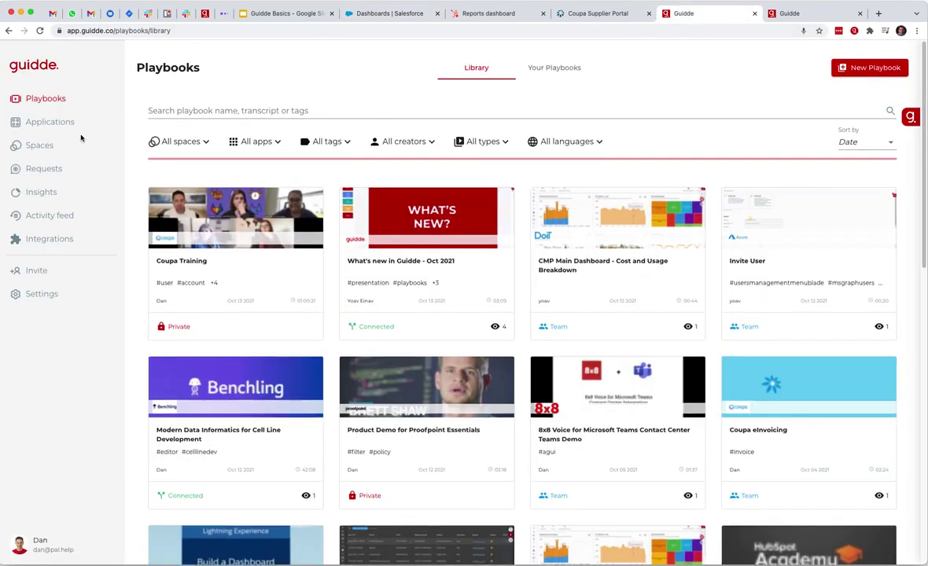
# - Browse the Applications Library and open the Coupa application's playbooks
pyautogui.click(70, 126)
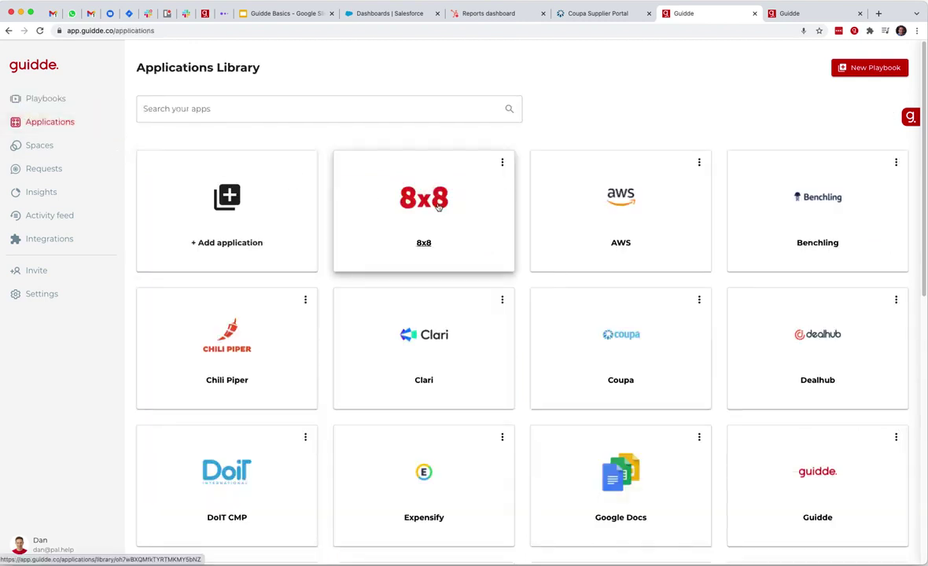
pyautogui.scroll(-5, 439, 209)
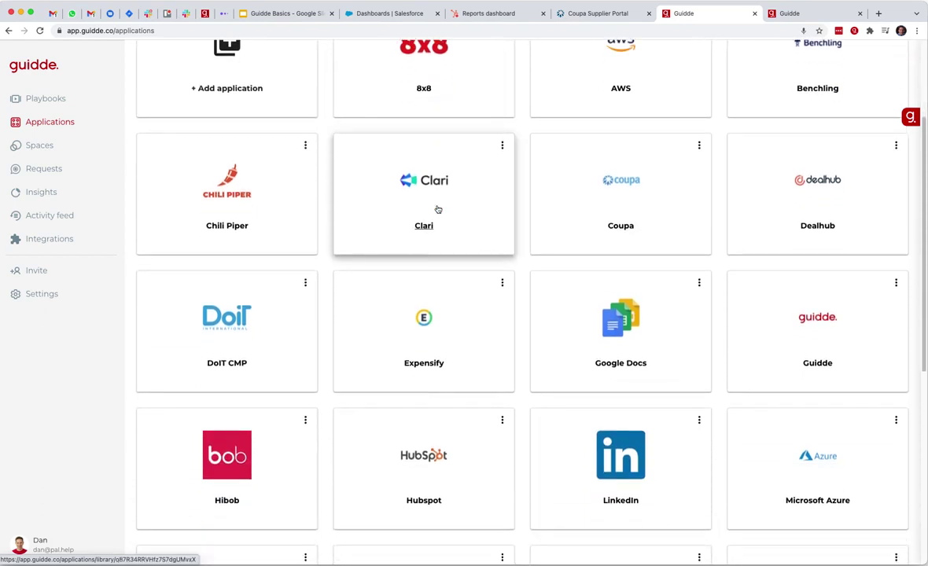
pyautogui.scroll(4, 438, 209)
pyautogui.scroll(-2, 438, 208)
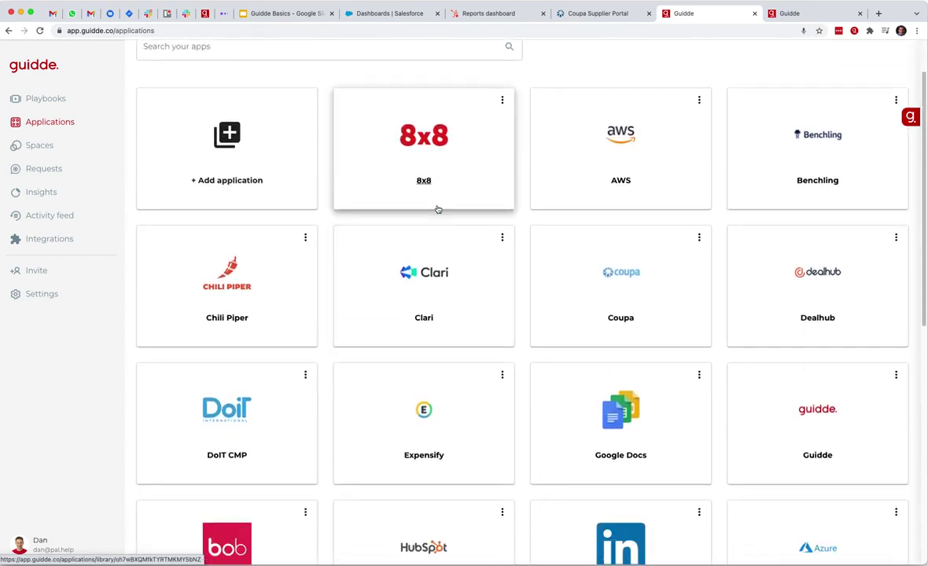
pyautogui.scroll(-15, 438, 209)
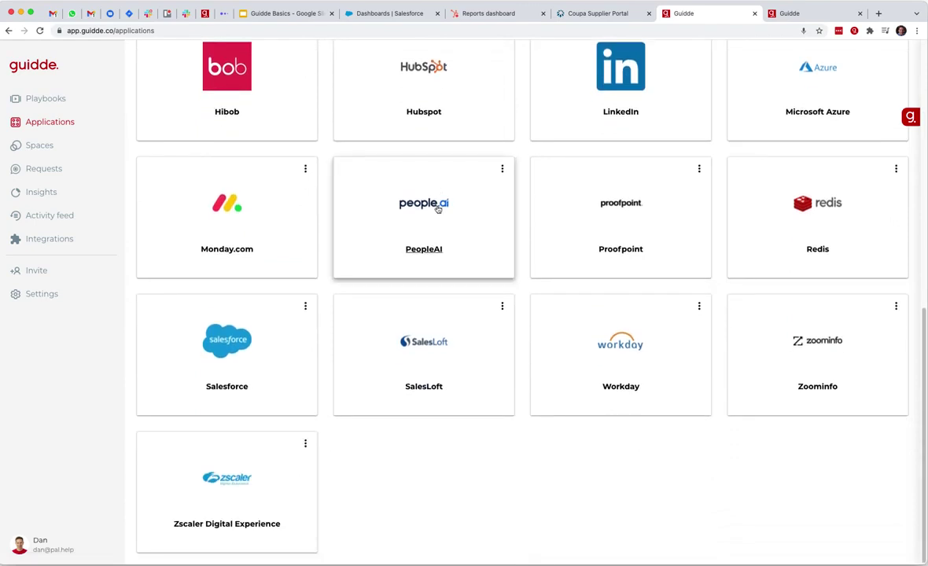
pyautogui.scroll(15, 438, 209)
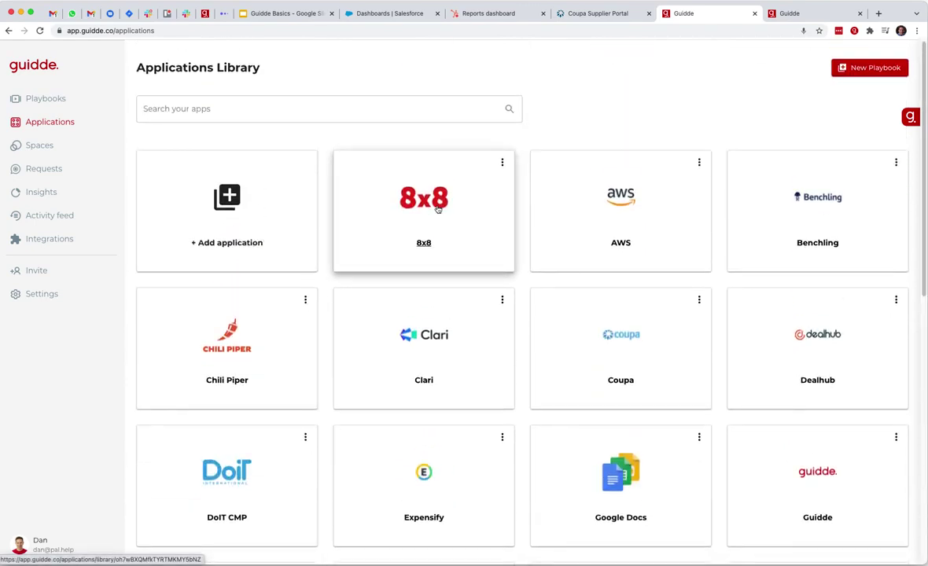
pyautogui.scroll(-2, 513, 206)
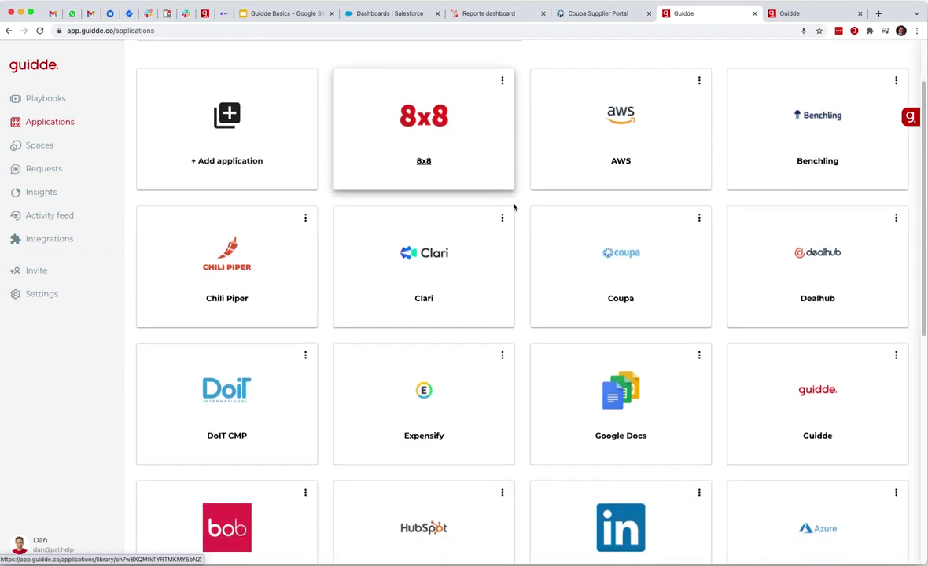
pyautogui.click(608, 259)
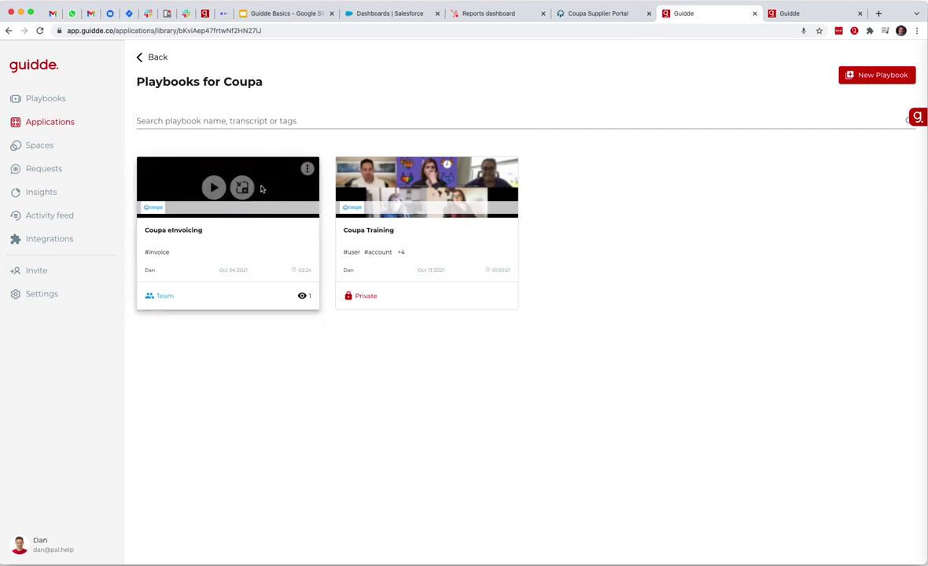
# - Search the Coupa playbooks for 'invoic' and review the Coupa eInvoicing transcript matches
pyautogui.click(253, 118)
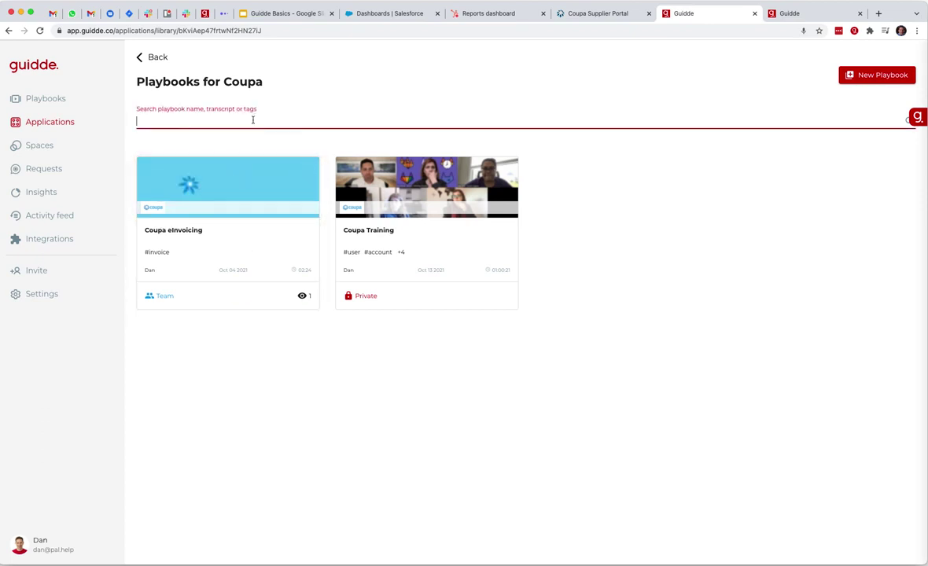
pyautogui.write('invoic')
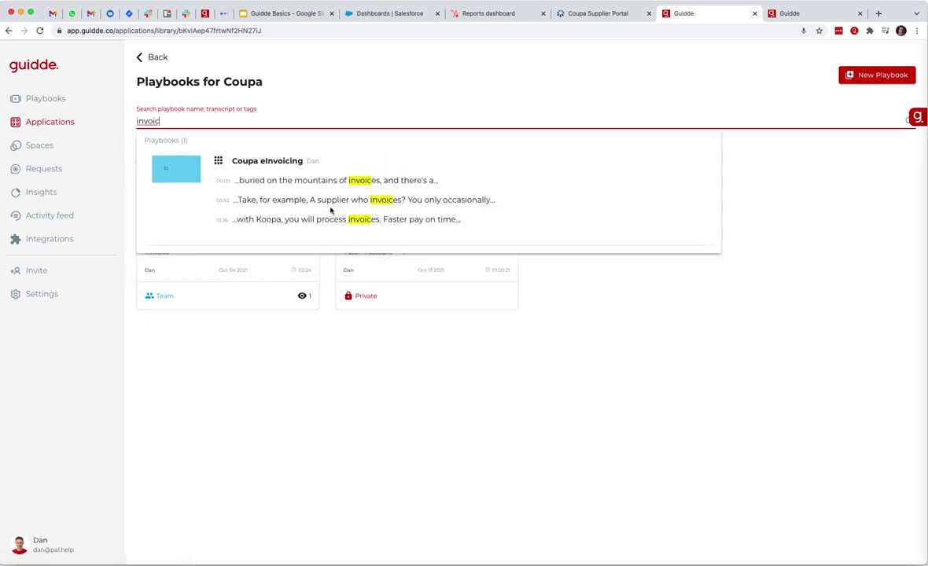
pyautogui.click(313, 337)
pyautogui.moveTo(301, 282)
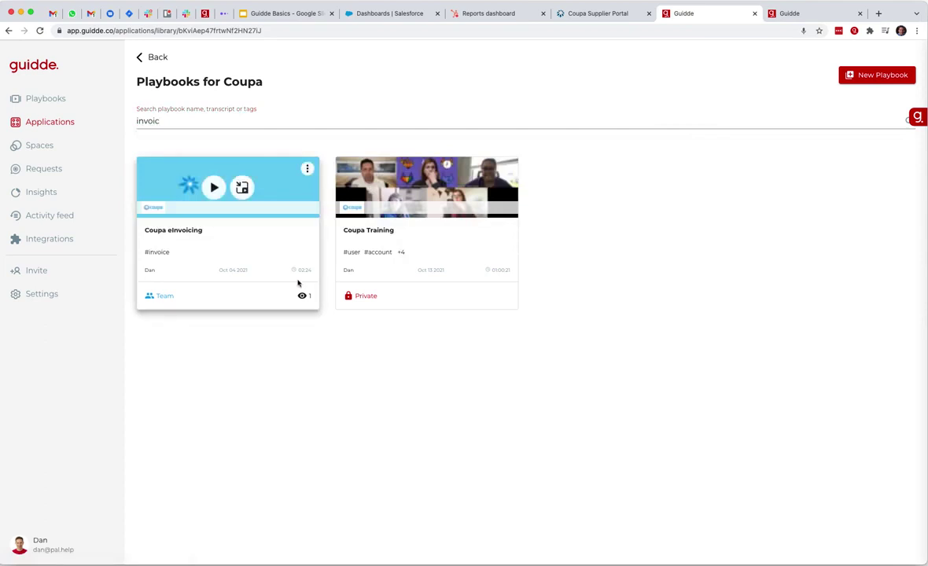
# - Play Coupa eInvoicing over the Coupa Supplier Portal login page, then return from the portal
pyautogui.click(242, 189)
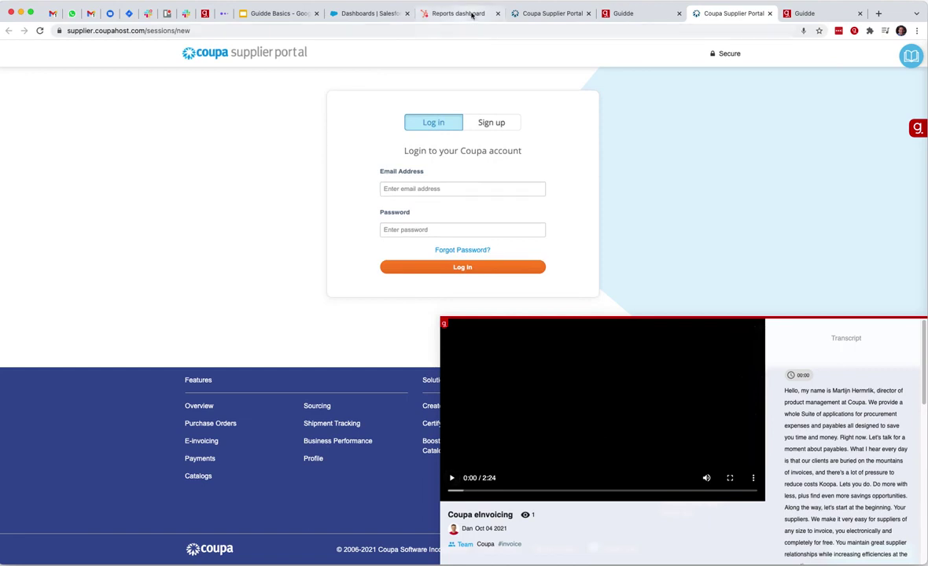
pyautogui.click(646, 15)
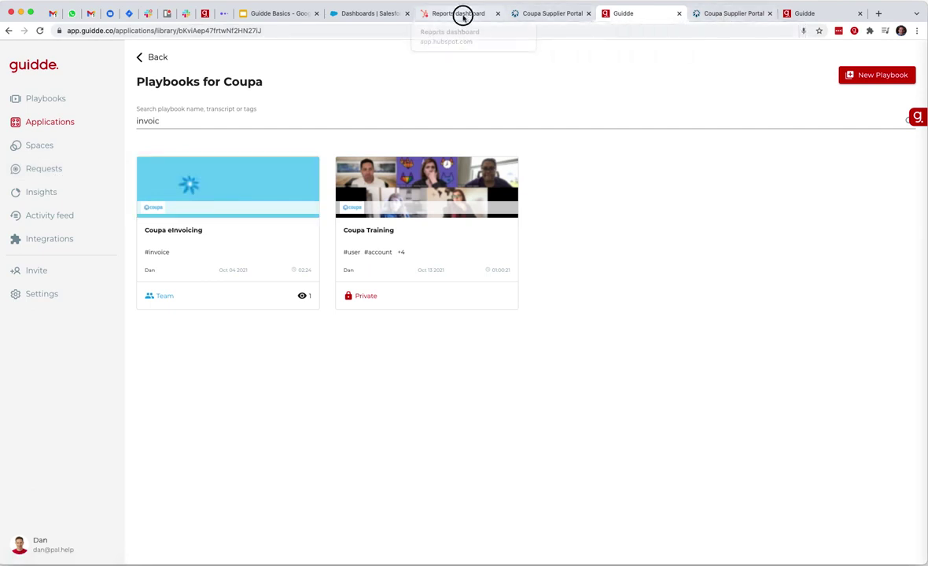
pyautogui.click(463, 14)
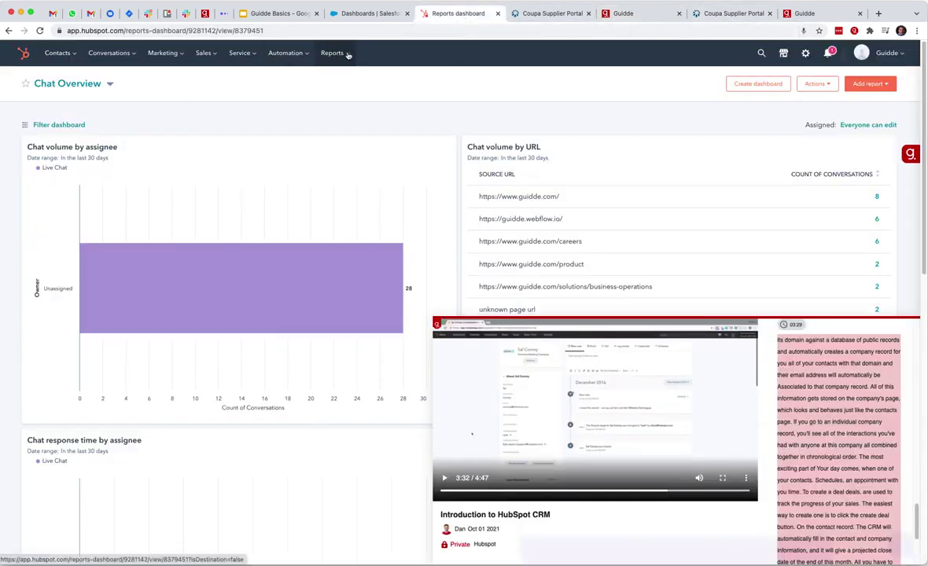
# - Go to HubSpot's Analytics Tools page via the Reports menu and begin a playbook request
pyautogui.moveTo(347, 55)
pyautogui.click(344, 76)
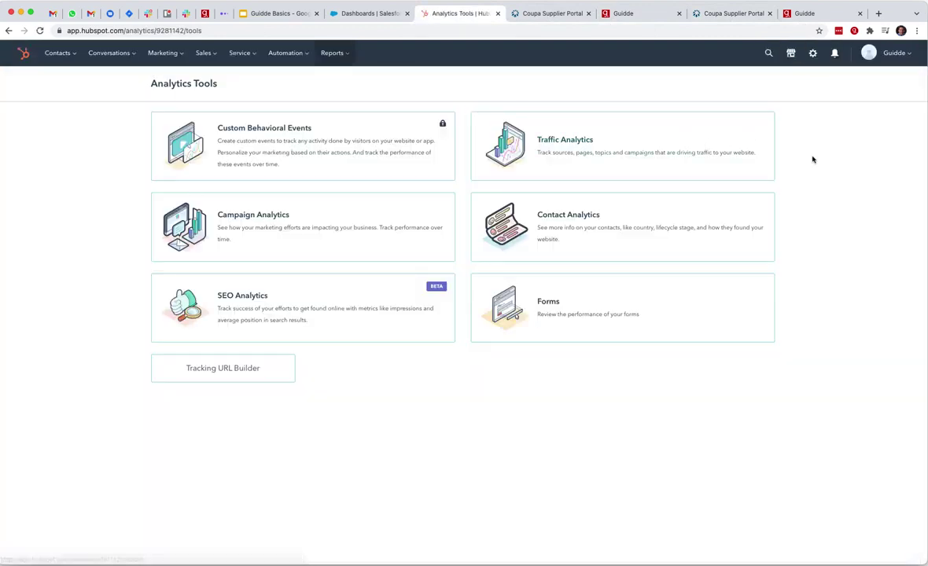
pyautogui.moveTo(918, 155)
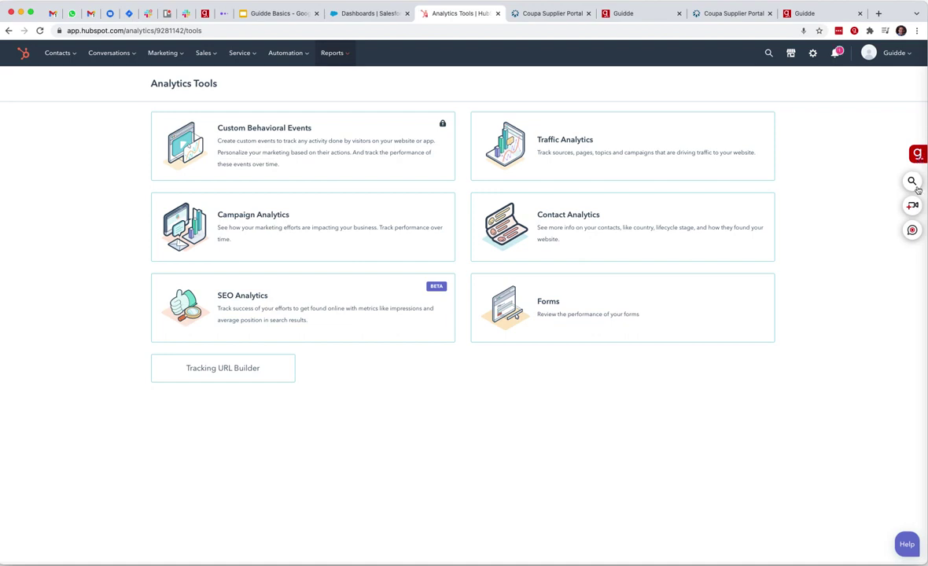
pyautogui.click(913, 231)
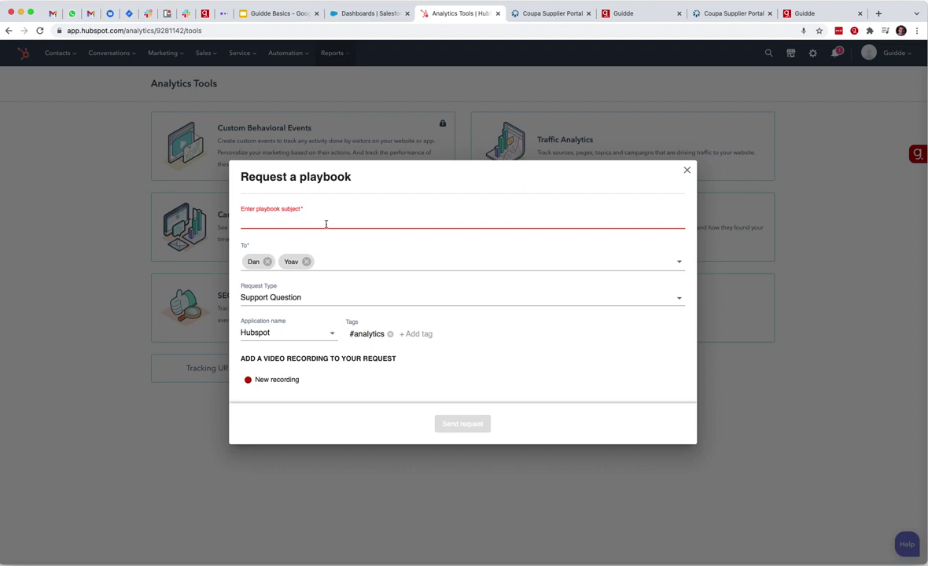
# - Enter the 'how do' subject and attach a recording of the Analytics Tools | HubSpot tab
pyautogui.write('how do I track social interaction in our site')
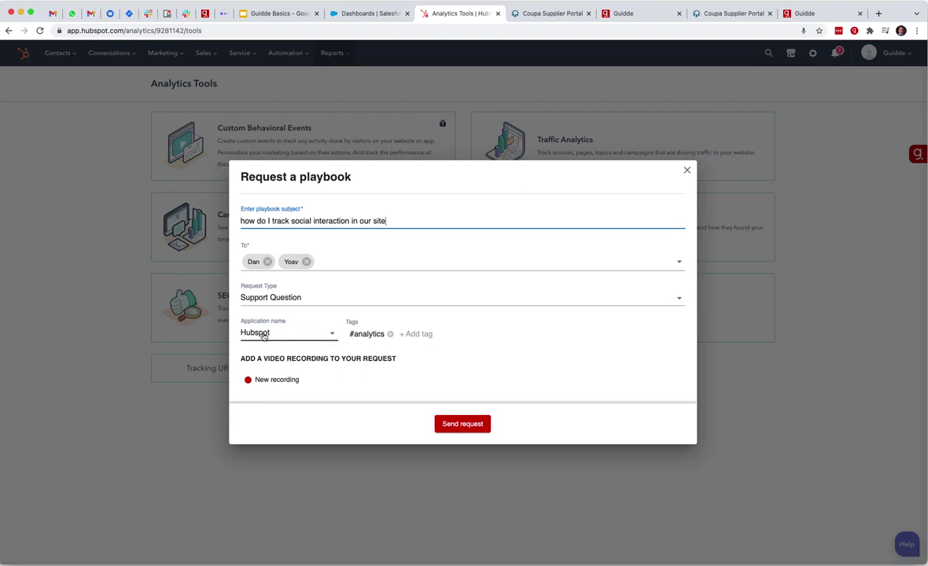
pyautogui.click(285, 380)
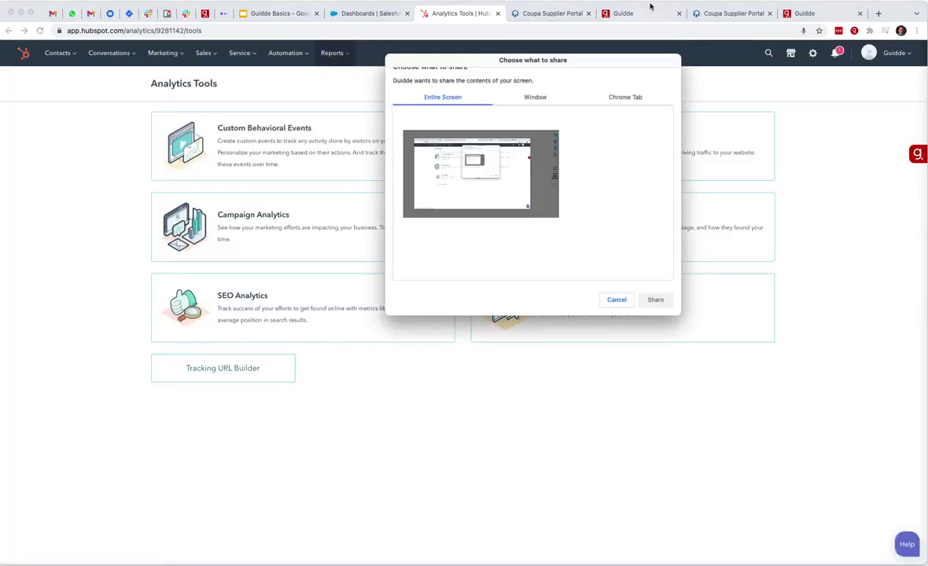
pyautogui.click(632, 97)
pyautogui.click(524, 114)
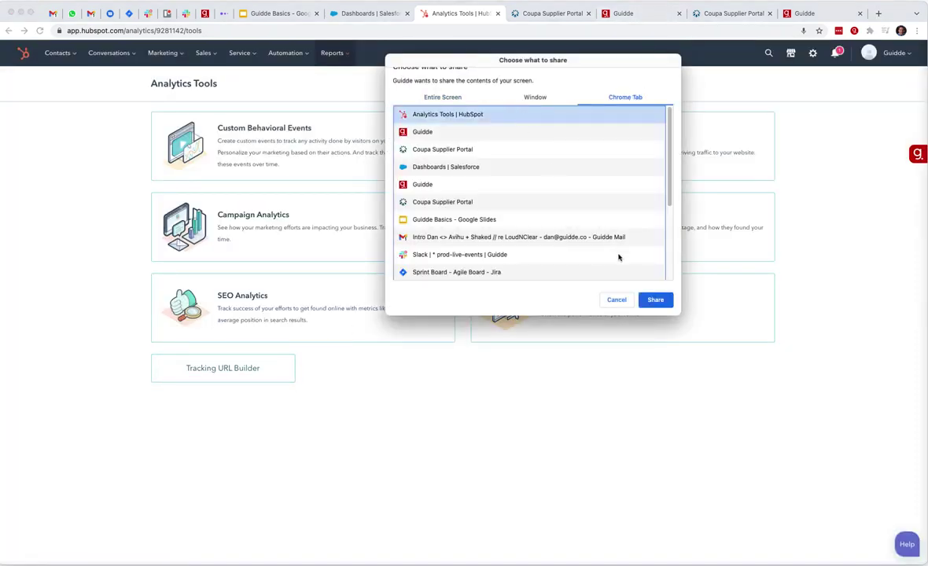
pyautogui.click(655, 300)
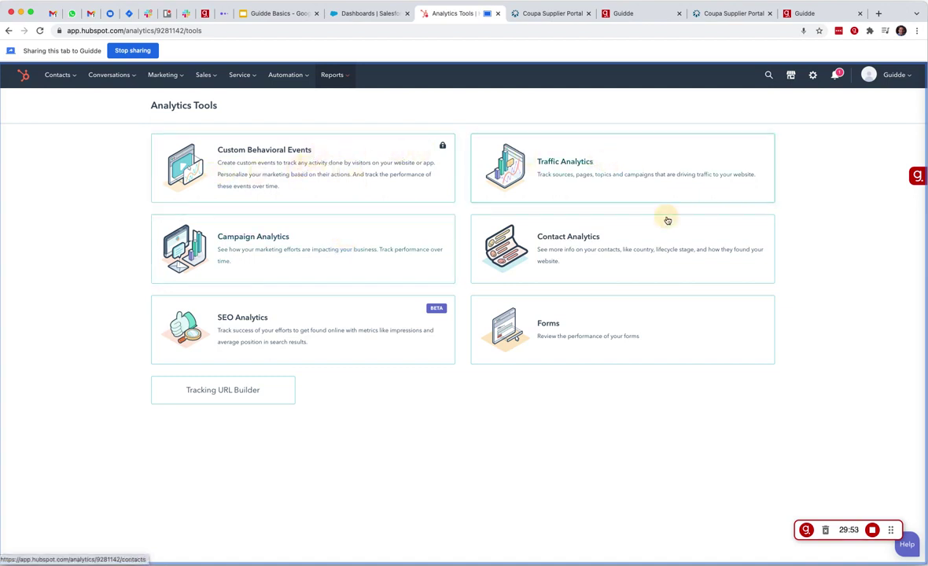
pyautogui.click(873, 530)
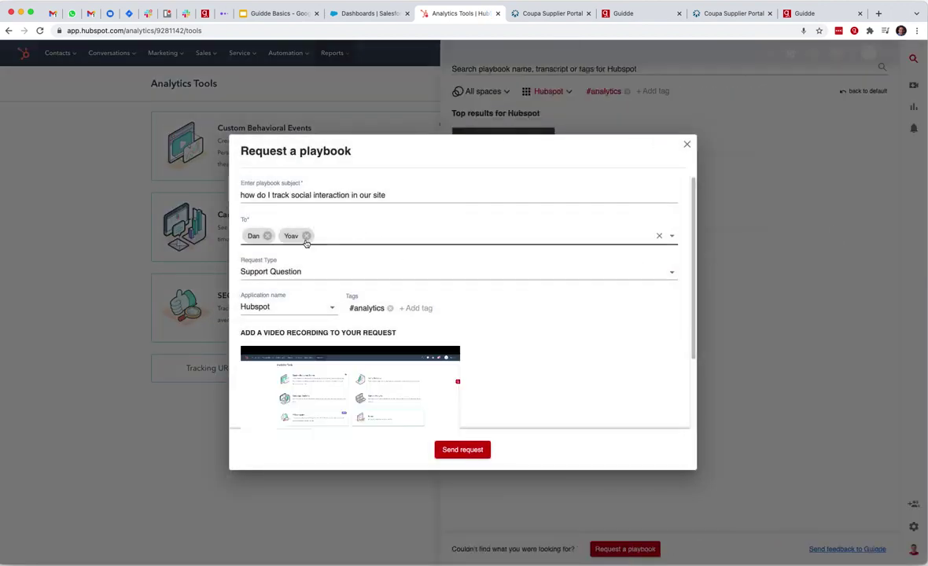
# - Review the Request a playbook form, send it, and close the Guidde panel
pyautogui.scroll(-2, 404, 239)
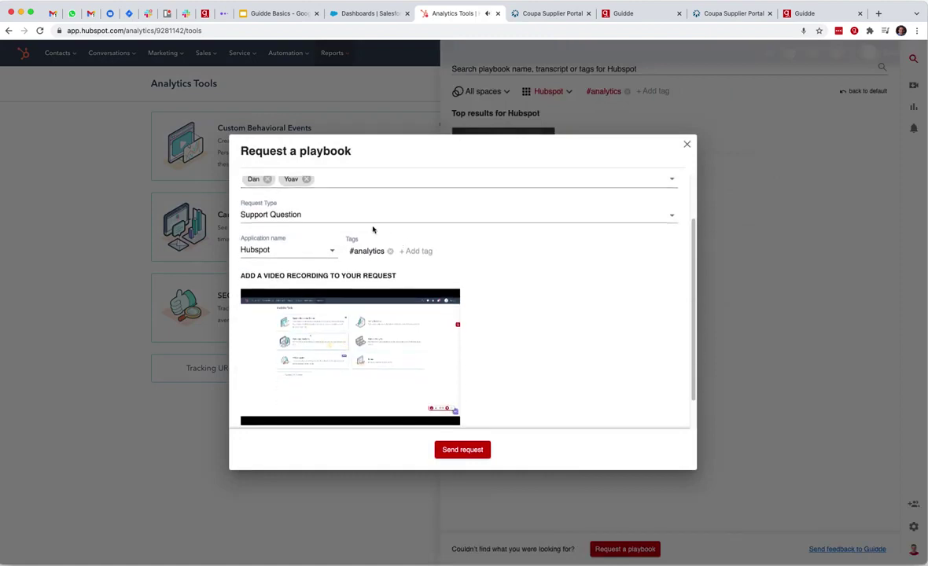
pyautogui.scroll(1, 346, 229)
pyautogui.scroll(1, 338, 232)
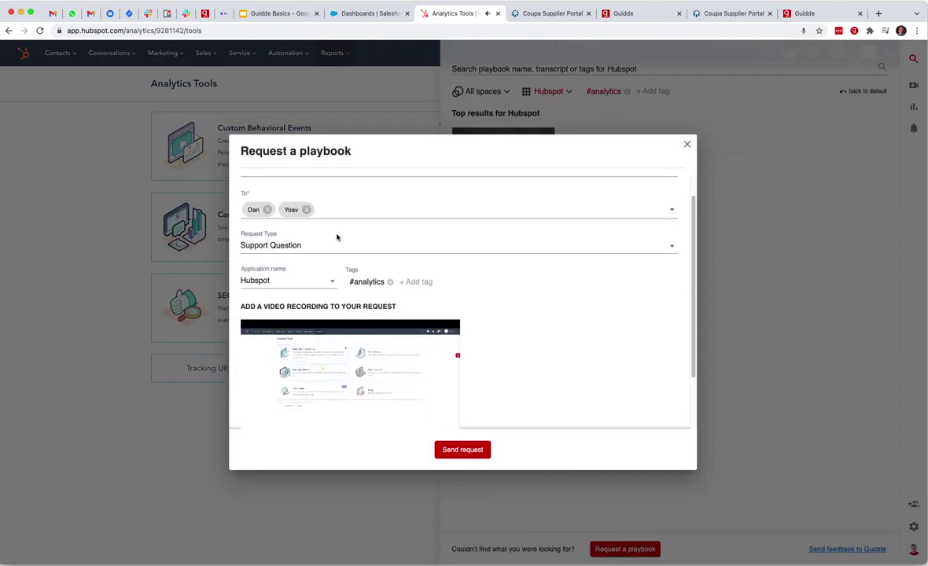
pyautogui.scroll(1, 336, 237)
pyautogui.scroll(-2, 353, 298)
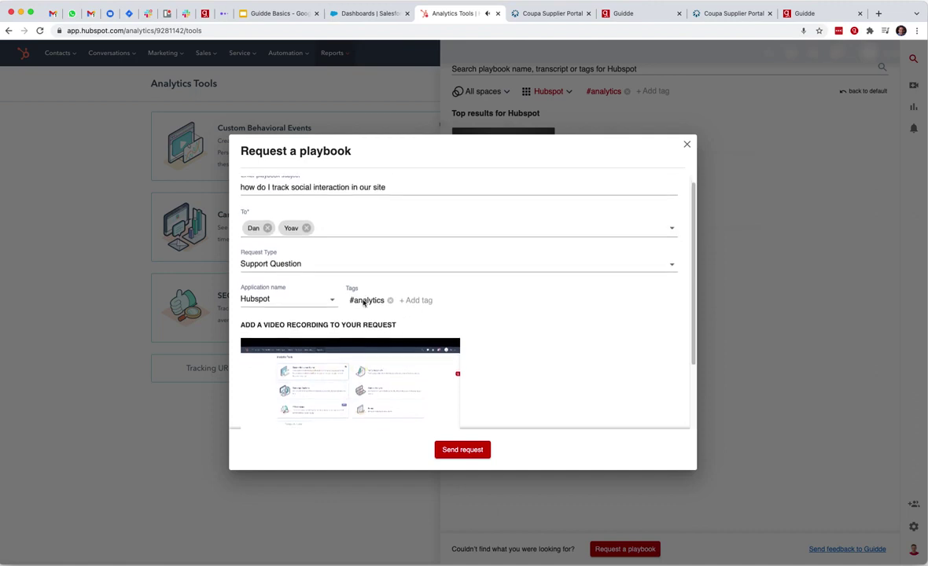
pyautogui.click(458, 448)
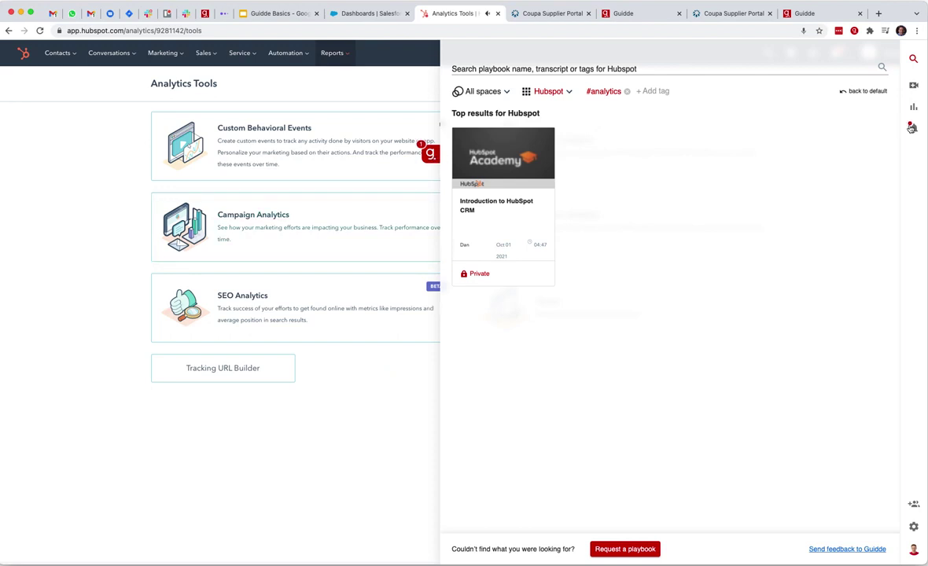
pyautogui.moveTo(460, 157)
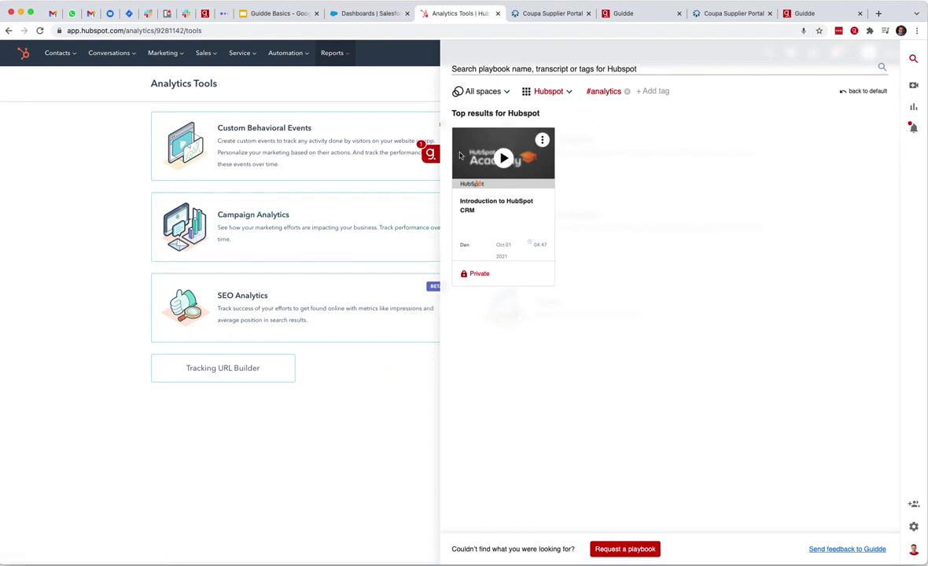
pyautogui.click(431, 154)
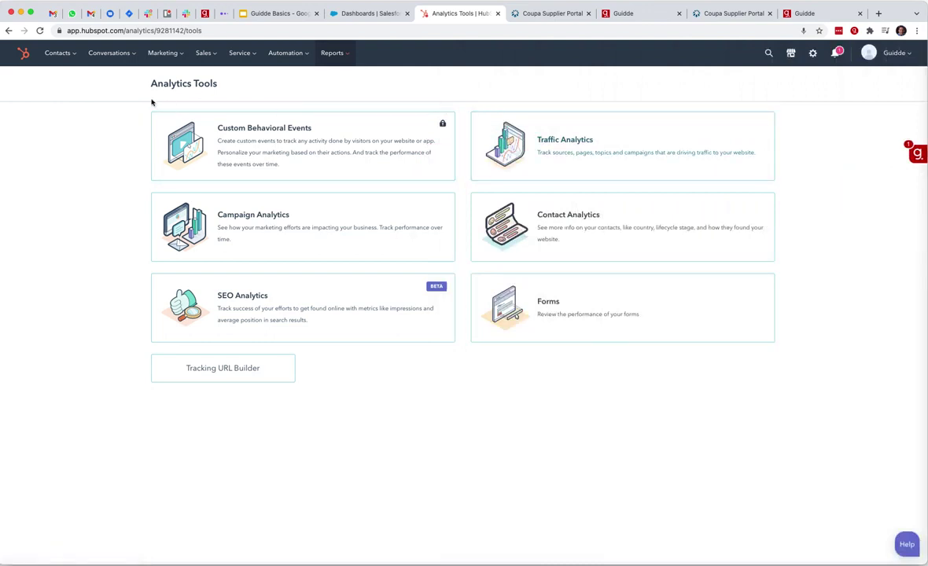
pyautogui.click(627, 15)
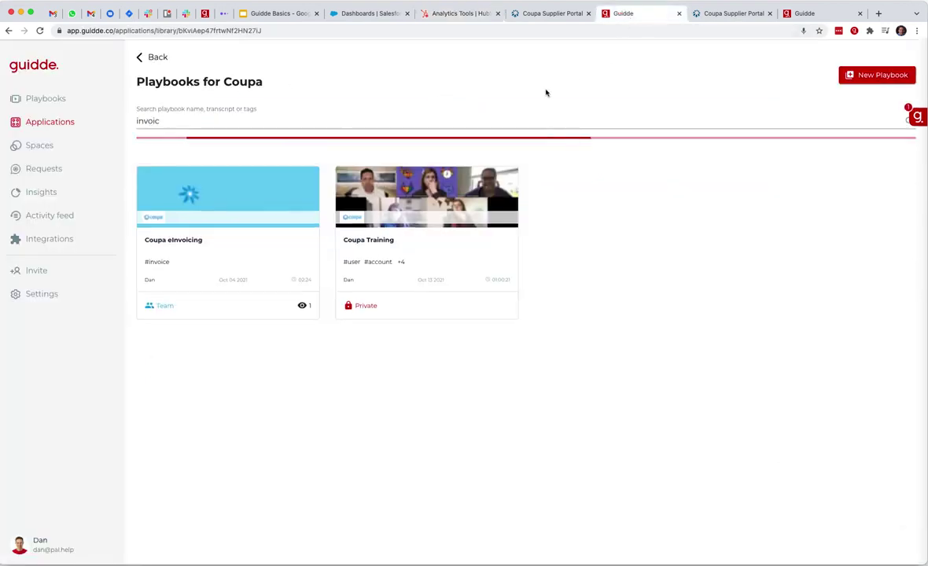
# - Return to Guidde's full Playbooks Library, leaving the Coupa playbooks filtered by 'invoic'
pyautogui.click(63, 102)
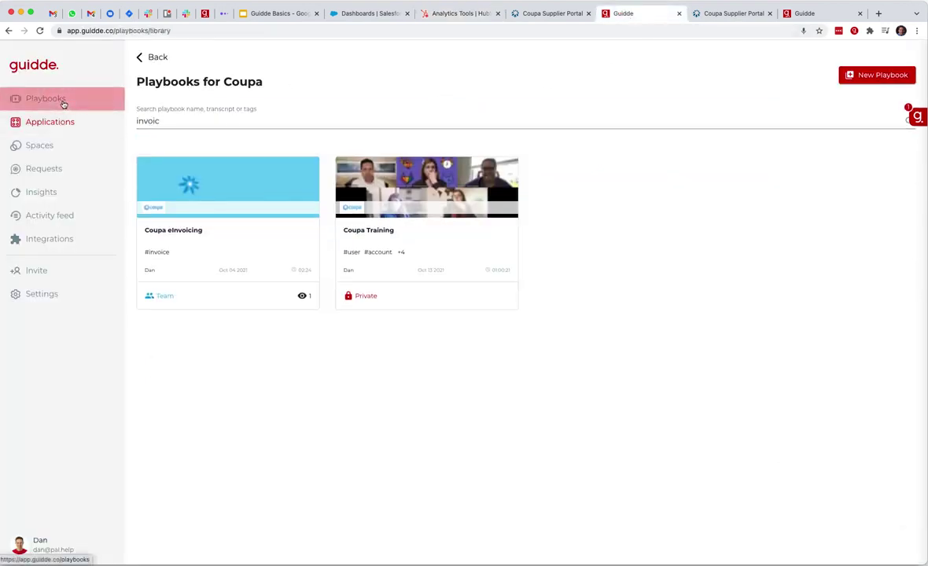